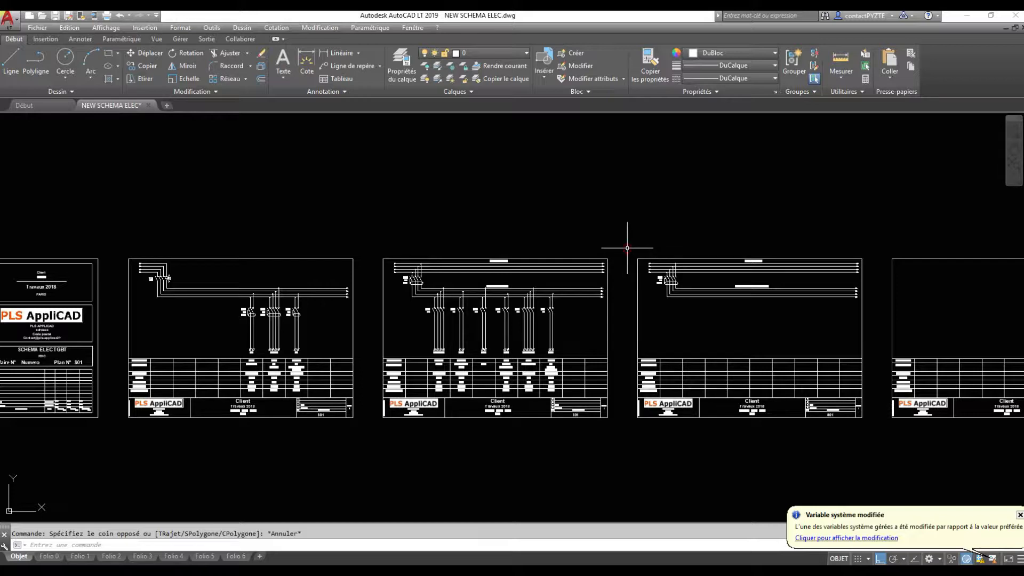
Delete the third circuit folio completely, including its frame, busbars, table and title block
click(627, 247)
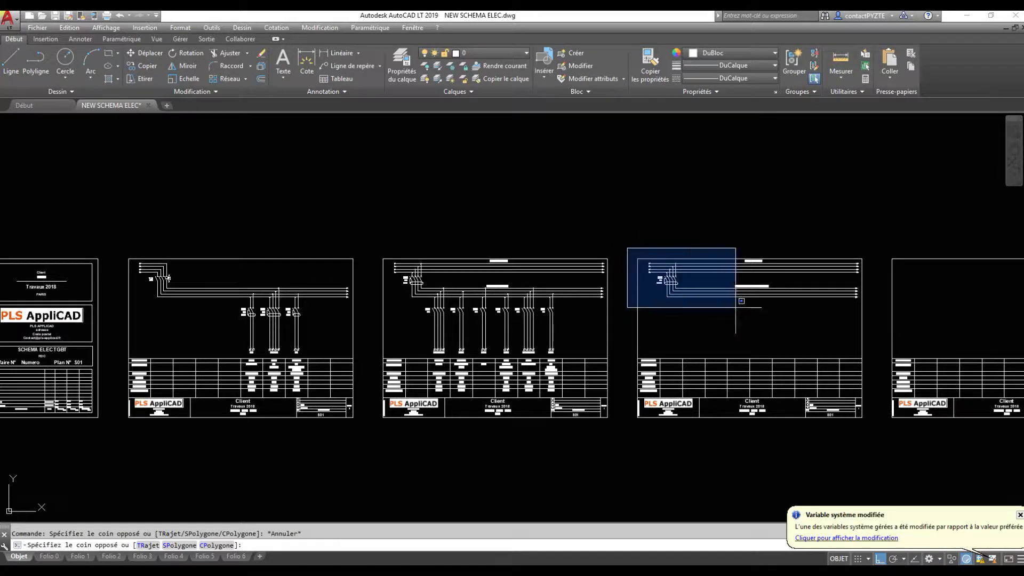
click(874, 441)
key(Delete)
middle_drag(789, 407, 704, 406)
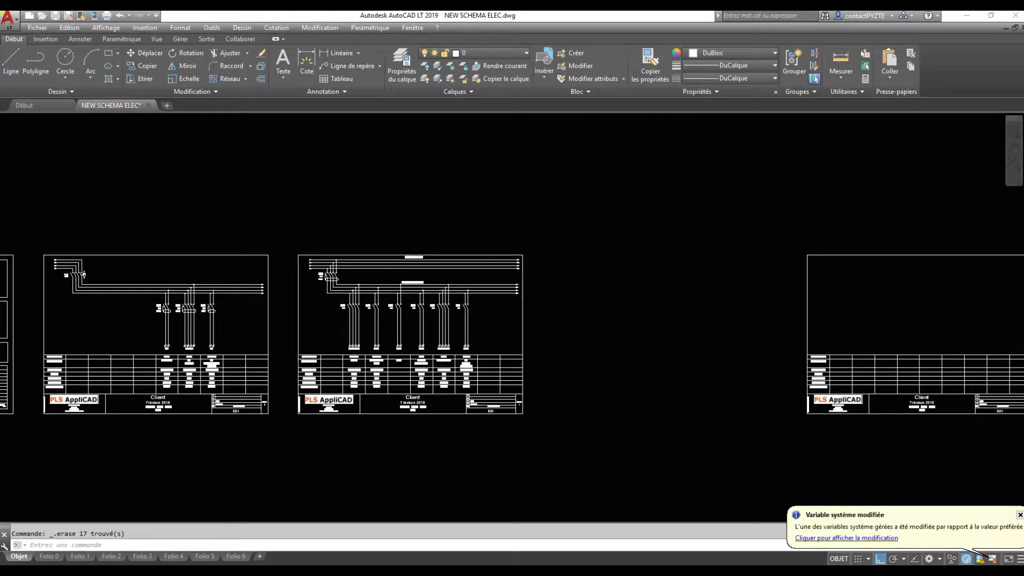
Copy the busbars and feeder circuits of the second circuit folio with a base point and paste them at the matching position in the first blank folio
scroll(373, 264, up, 4)
click(171, 221)
click(829, 397)
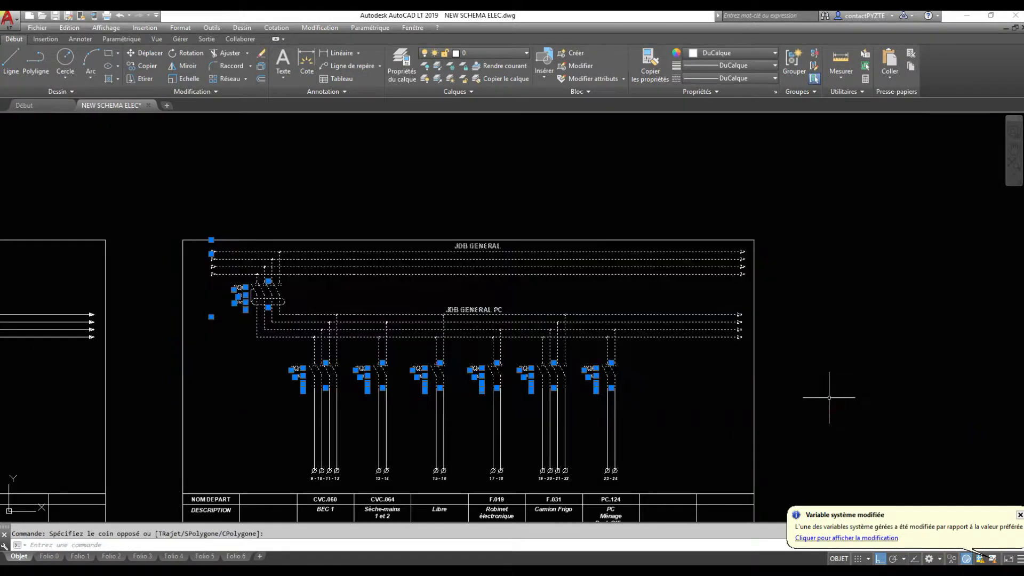
click(219, 323)
key(ctrl+shift+c)
scroll(625, 260, down, 4)
scroll(624, 260, down, 1)
middle_drag(661, 257, 246, 261)
key(ctrl+v)
click(418, 258)
key(Escape)
Delete the four-pole 2Q1 feeder circuit from the newly filled folio
scroll(473, 253, up, 7)
scroll(474, 253, down, 3)
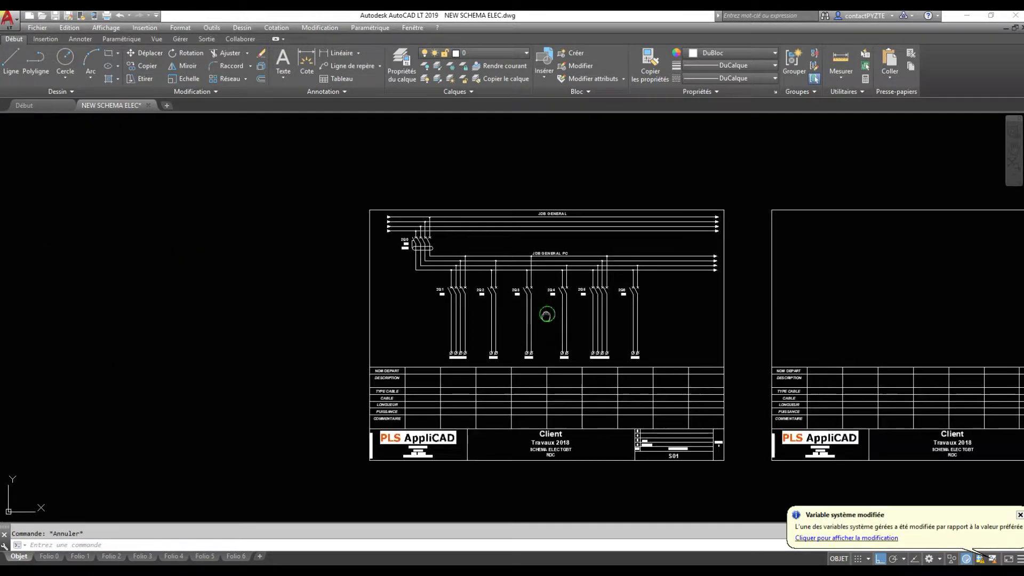
middle_drag(470, 348, 465, 373)
click(466, 384)
click(411, 280)
key(Delete)
Copy the 2Q2 feeder circuit from its table column corner and paste it one column to the left, in the empty feeder position
scroll(501, 352, up, 4)
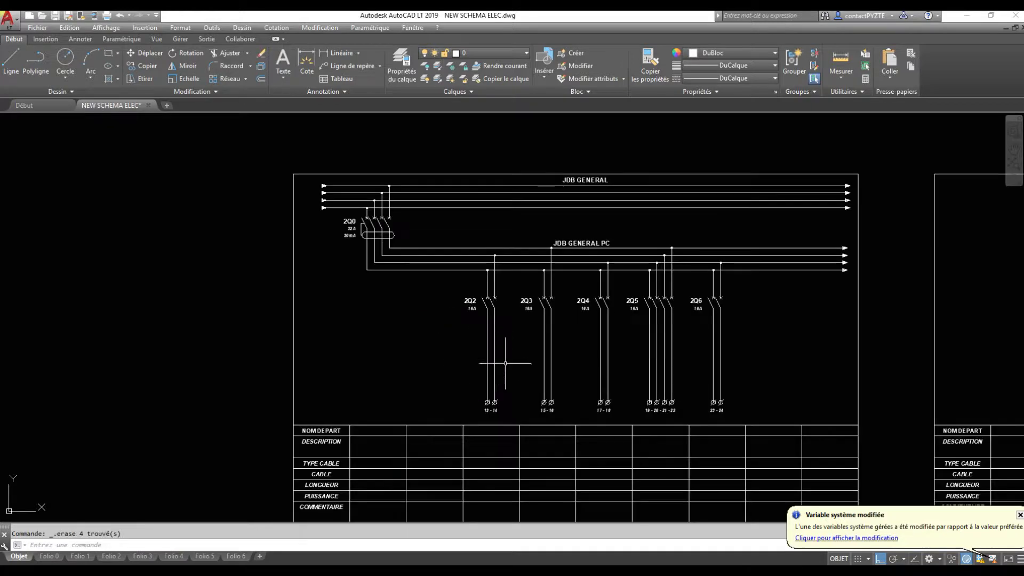
click(502, 435)
click(425, 242)
key(ctrl+shift+c)
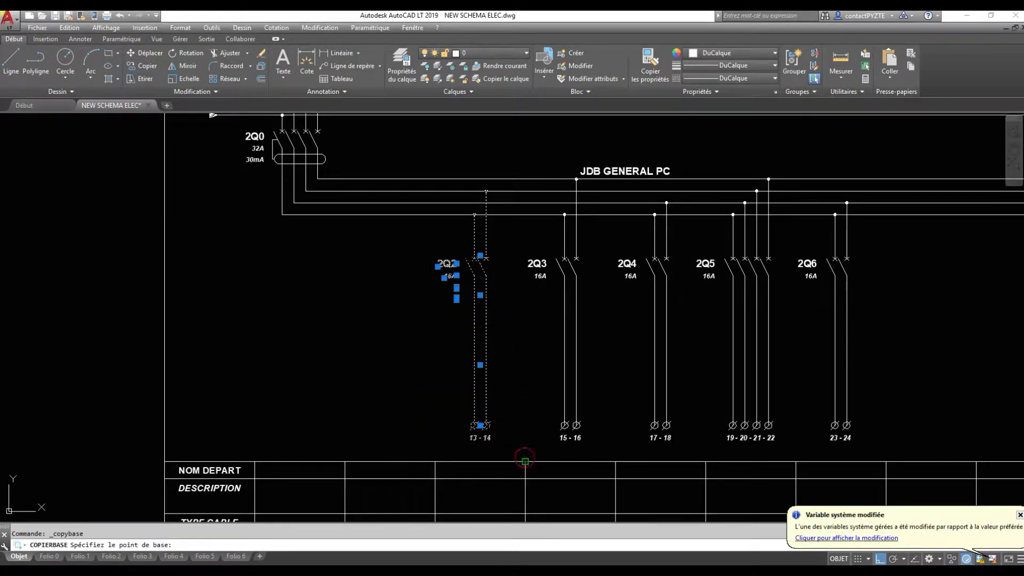
click(525, 461)
key(ctrl+v)
click(434, 461)
Explode the upper connection of the copied 2Q2 feeder and move its second wire's junction to the third JDB GENERAL PC busbar line
scroll(409, 275, down, 4)
scroll(387, 252, up, 4)
click(443, 266)
click(384, 274)
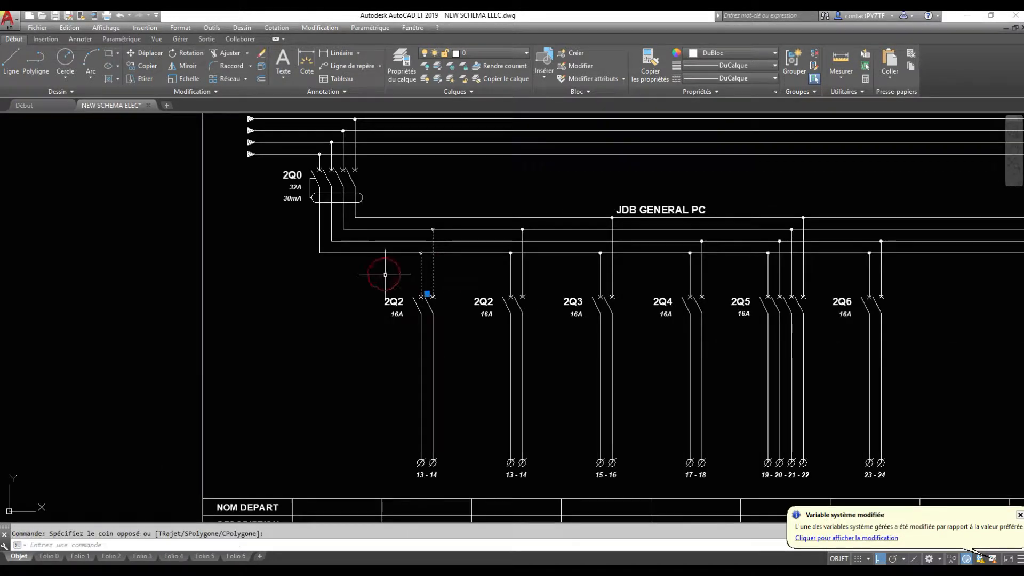
click(260, 67)
click(438, 236)
click(425, 233)
click(433, 229)
click(432, 241)
key(Escape)
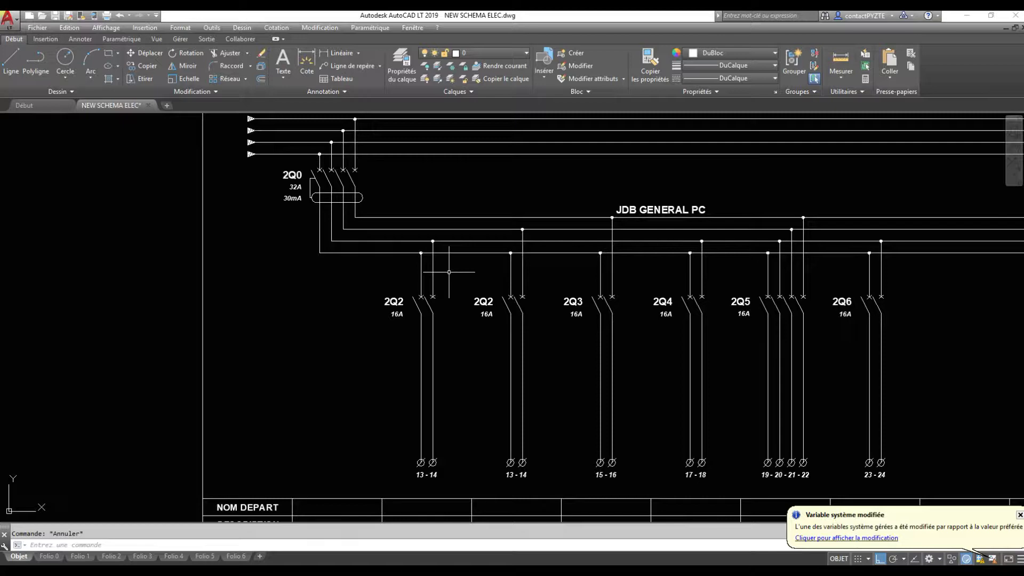
scroll(449, 272, down, 8)
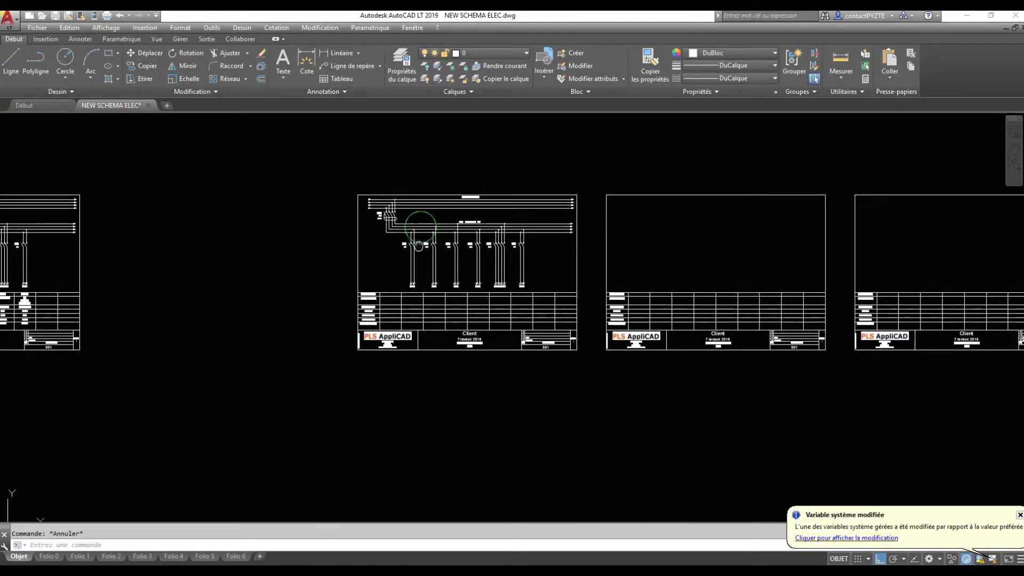
click(526, 219)
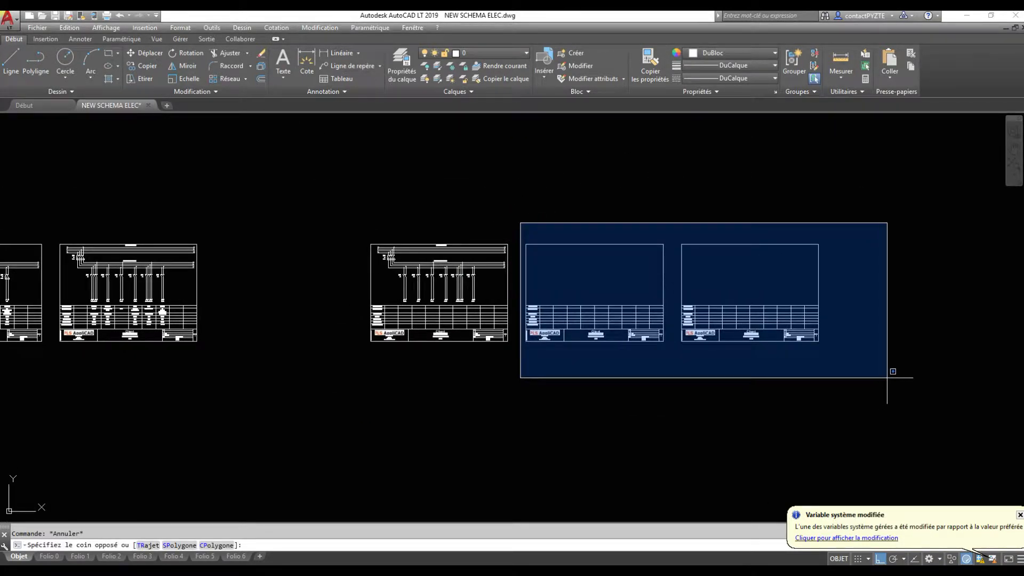
click(821, 362)
key(ctrl+shift+c)
click(507, 245)
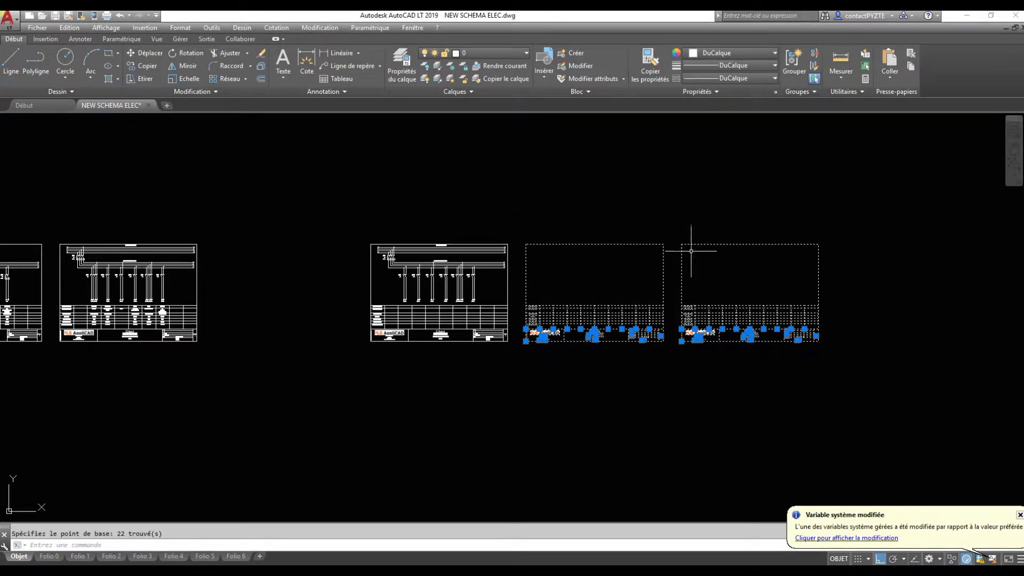
scroll(649, 245, down, 4)
key(ctrl+v)
key(Escape)
Copy the newly filled circuit folio together with the adjacent blank folio and paste both well beyond the remaining blank folios
scroll(566, 312, up, 8)
click(567, 312)
click(274, 174)
key(ctrl+shift+c)
click(256, 169)
scroll(255, 169, down, 4)
middle_drag(375, 191, 143, 233)
key(ctrl+v)
click(682, 212)
Copy the JDB GENERAL busbar of the pasted circuit folio and paste it at the top of the neighbouring blank folio
middle_drag(630, 293, 486, 328)
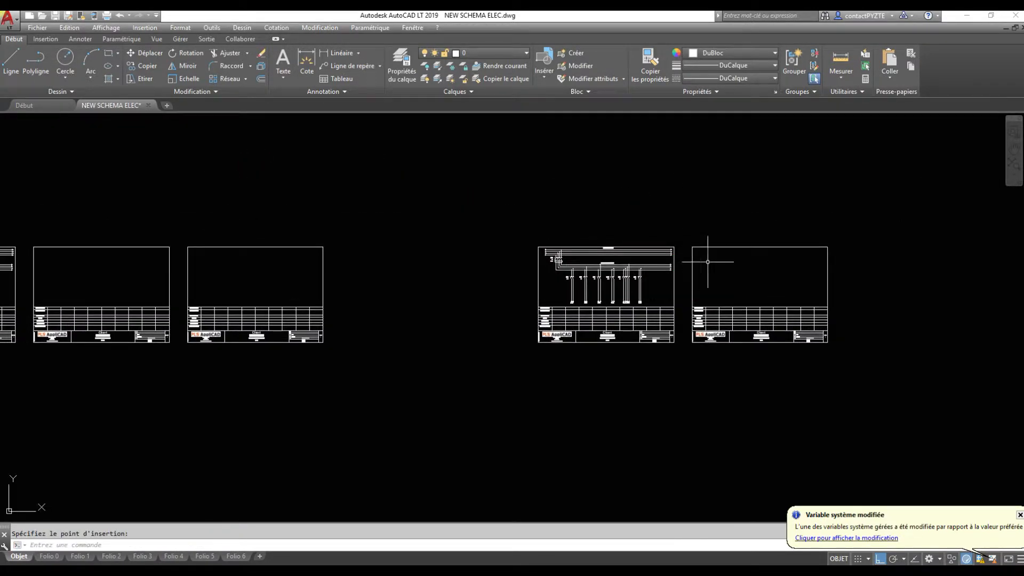
scroll(711, 255, up, 3)
mouse_move(736, 241)
middle_down()
mouse_move(672, 243)
mouse_move(620, 271)
mouse_move(583, 271)
middle_up()
click(429, 250)
click(323, 262)
key(ctrl+shift+c)
click(242, 245)
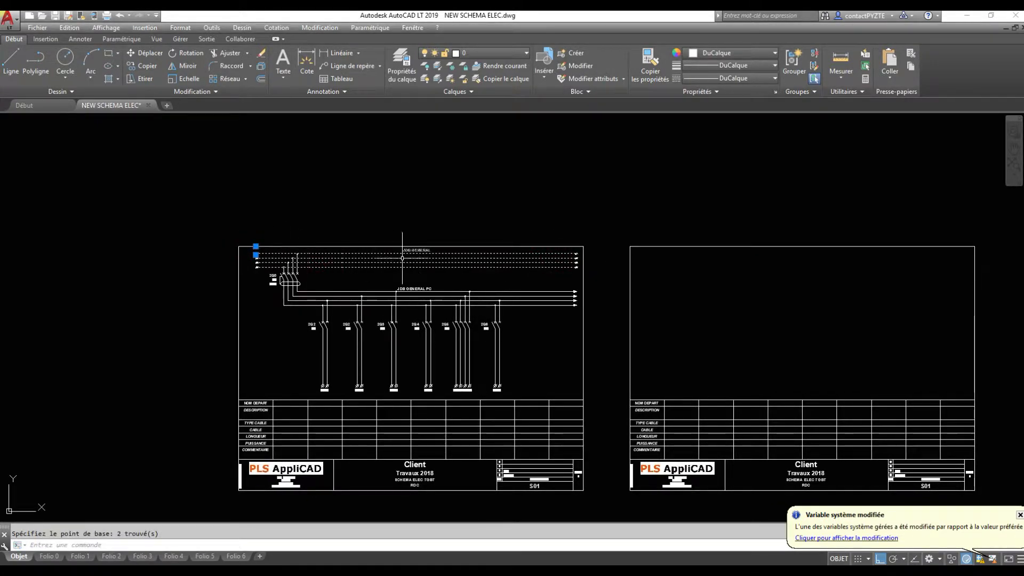
middle_drag(572, 279, 538, 271)
key(ctrl+v)
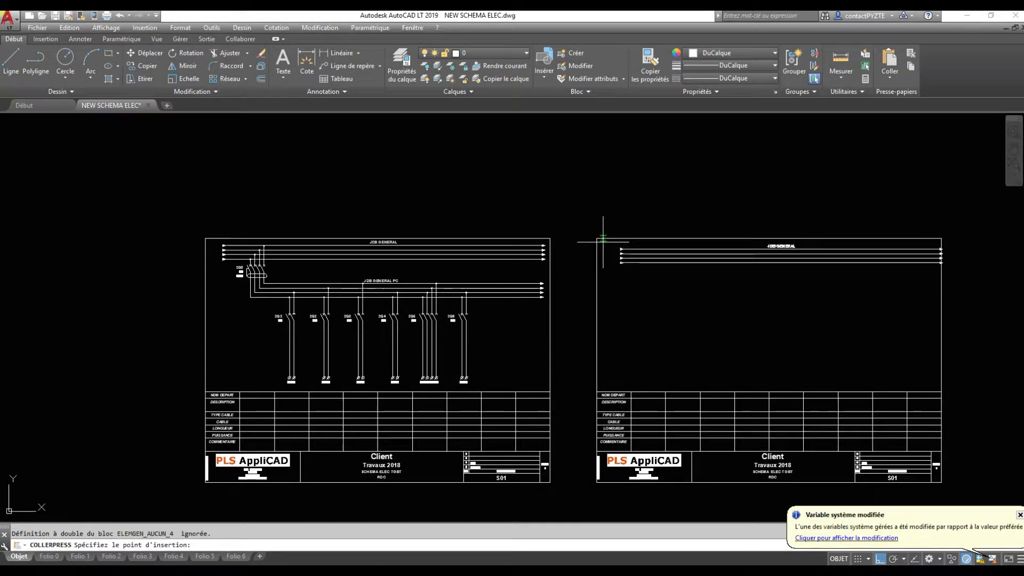
Explode the pasted busbar and delete its lower lines, keeping only the top line
click(647, 271)
click(598, 229)
click(260, 66)
scroll(709, 240, up, 2)
click(704, 327)
click(545, 264)
key(Delete)
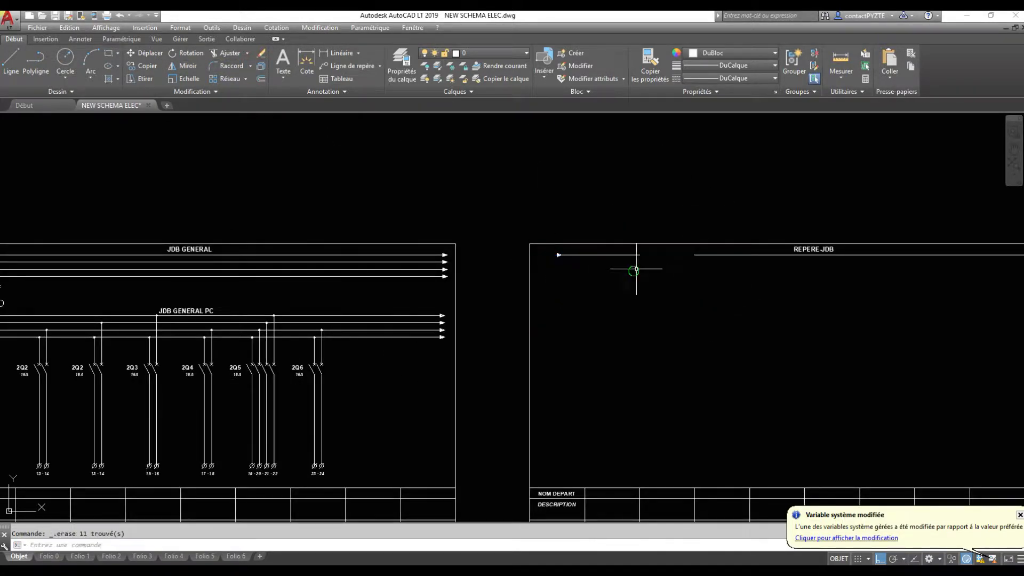
Delete the leftover arrowheads at the right end of the removed busbar lines and the REPERE JDB label
middle_drag(727, 250, 493, 247)
click(850, 286)
click(829, 251)
key(Delete)
click(576, 241)
key(Delete)
Stretch the left segment of the remaining top line to meet the right segment and close the gap
click(397, 248)
click(414, 241)
click(410, 249)
key(Escape)
click(420, 255)
click(395, 242)
click(406, 249)
click(459, 249)
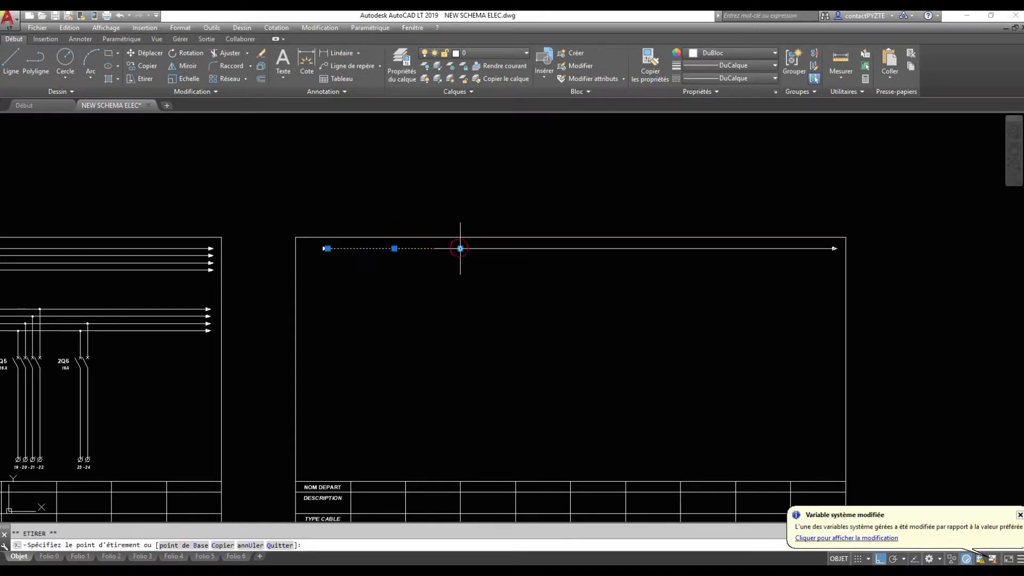
Copy the arrowed top line from the frame's upper-left corner and paste it lower on the same folio, just above the table
click(473, 280)
click(328, 245)
key(ctrl+shift+c)
click(295, 235)
key(ctrl+v)
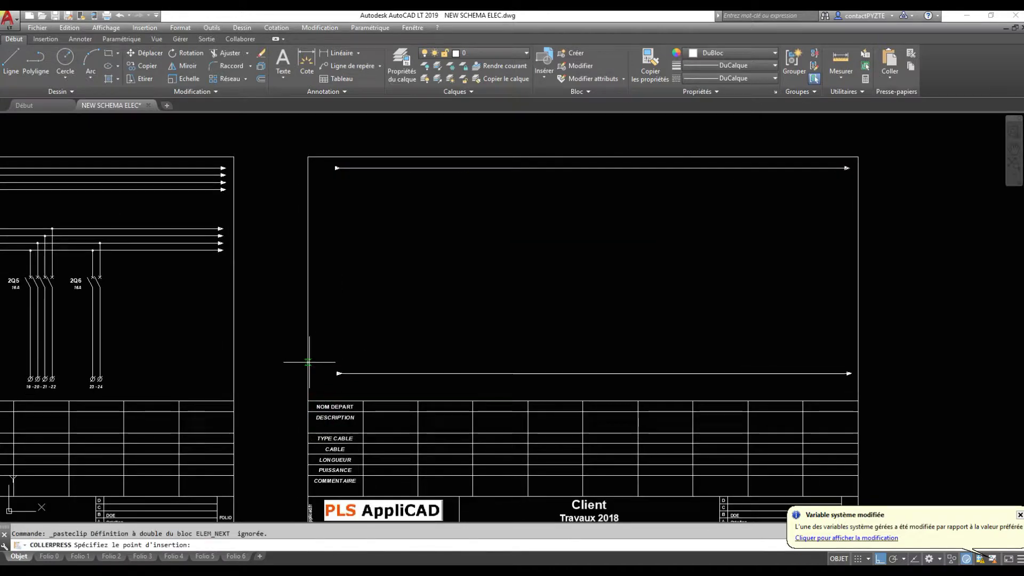
scroll(309, 373, down, 3)
mouse_move(309, 373)
middle_down()
mouse_move(430, 354)
mouse_move(456, 364)
middle_up()
Draw a control branch down from the upper line, with vertical wires, a slanted open contact drawn without Ortho, and a rectangular coil
scroll(647, 347, up, 6)
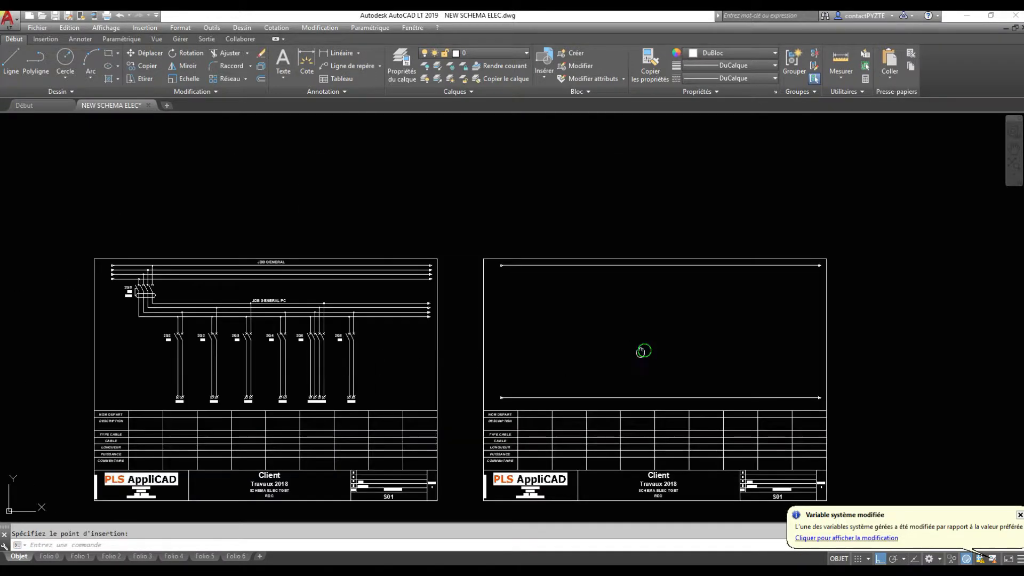
click(11, 61)
middle_drag(531, 304, 467, 237)
scroll(467, 237, down, 1)
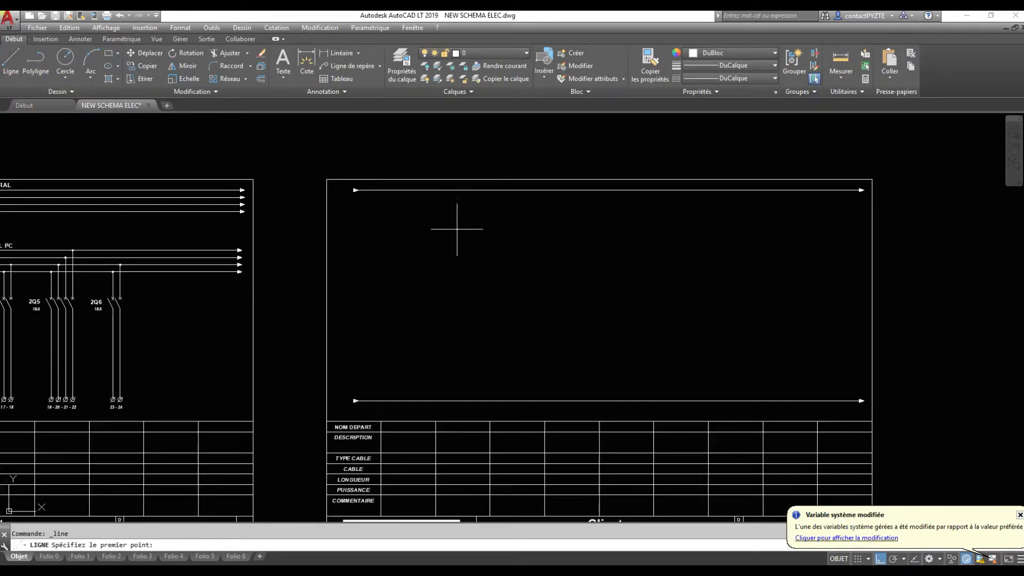
click(423, 189)
key(Escape)
key(F8)
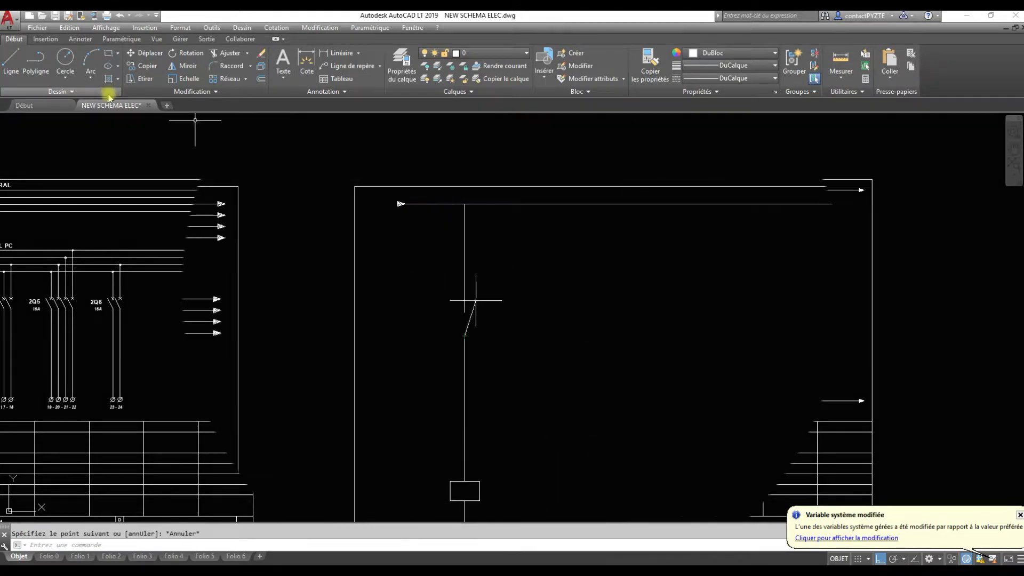
click(450, 311)
key(Escape)
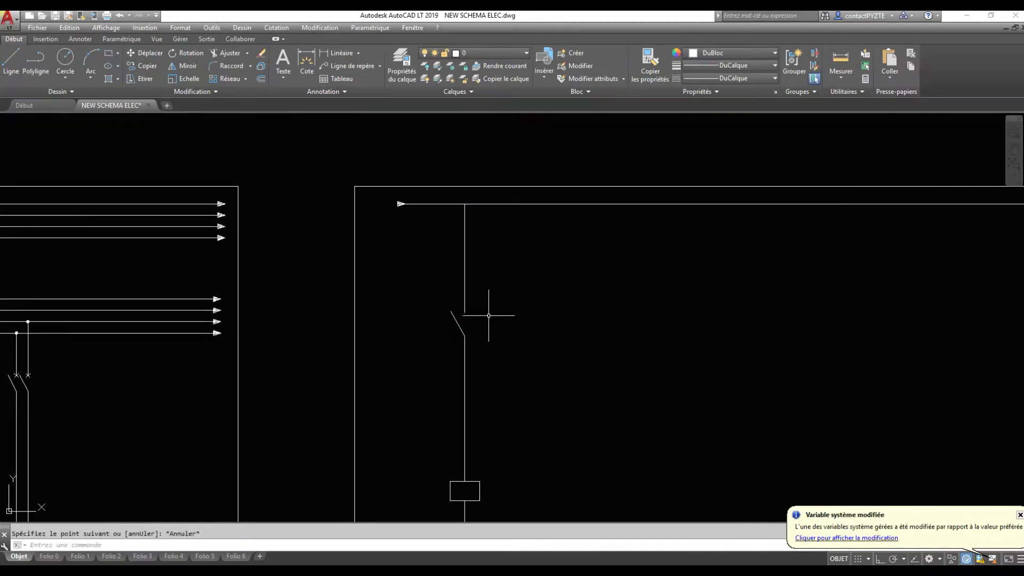
Delete the two blank folios lying between the circuit folios, and save the drawing
scroll(488, 316, down, 4)
middle_drag(526, 326, 595, 326)
middle_drag(349, 337, 491, 347)
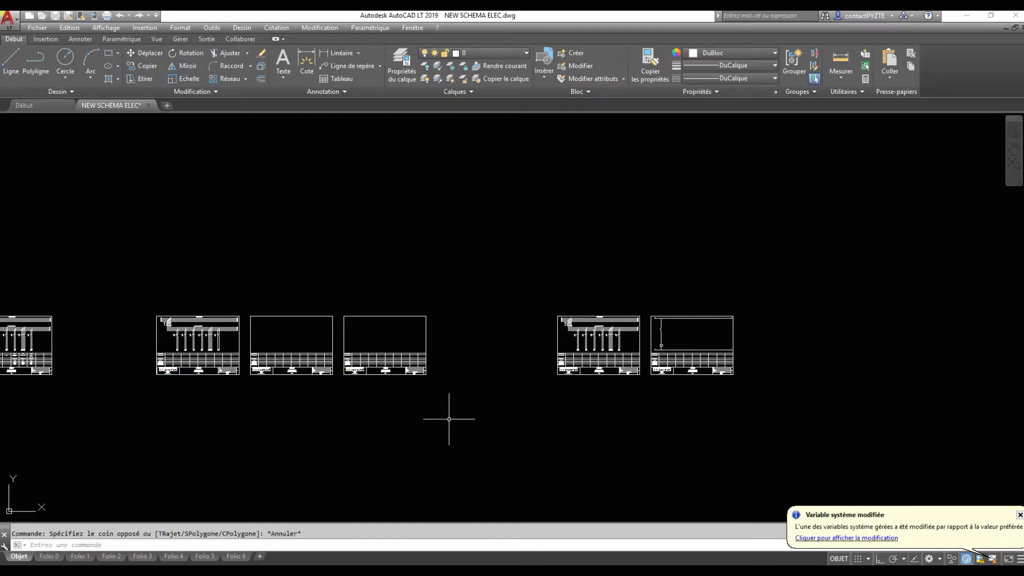
click(465, 418)
click(246, 287)
key(Delete)
middle_drag(333, 366, 705, 367)
middle_drag(439, 374, 386, 370)
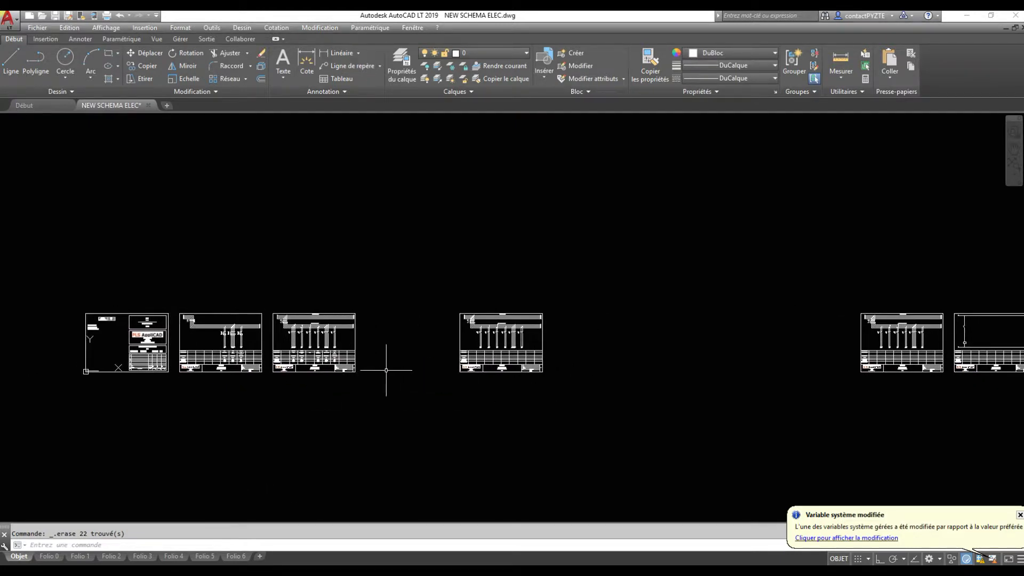
click(55, 16)
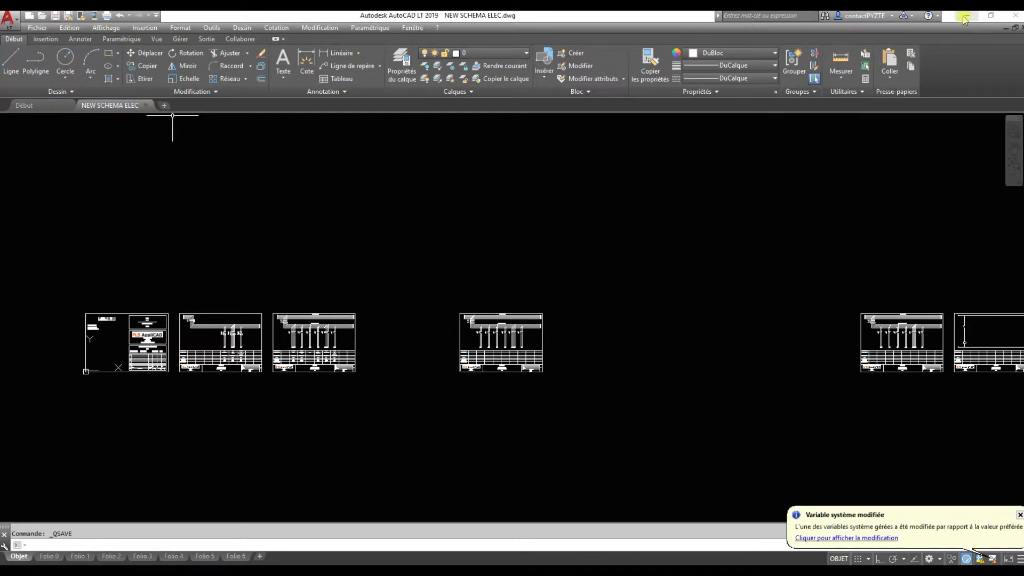
Switch to PLS-AppliCAD Schéma Electrique by launching it from the desktop, and maximize its window
click(965, 19)
click(567, 87)
click(42, 187)
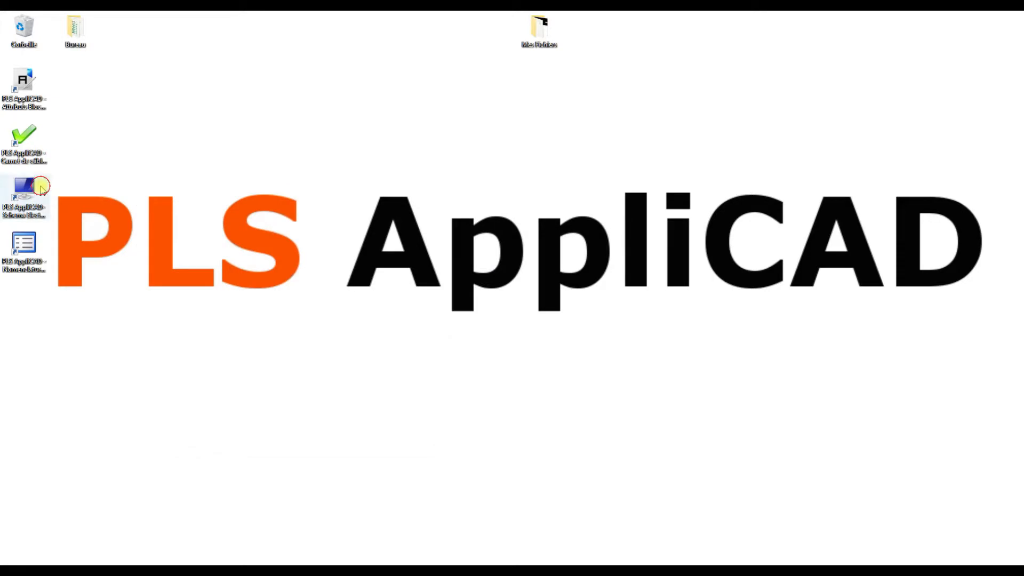
click(297, 187)
click(578, 327)
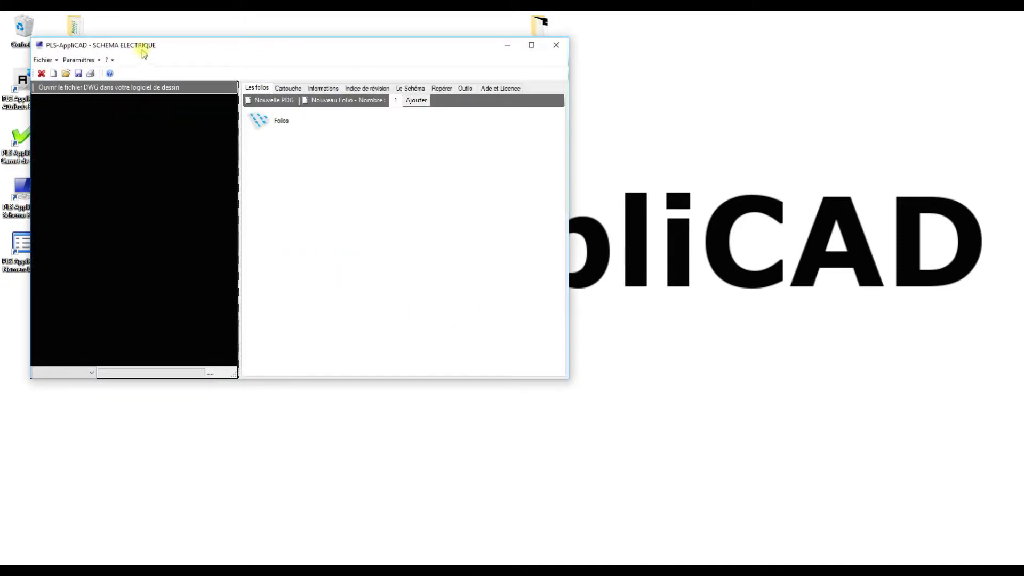
double_click(142, 46)
Open the drawing NEW SCHEMA ELEC.dwg from the Mes Fichiers folder
click(14, 28)
click(26, 50)
double_click(225, 97)
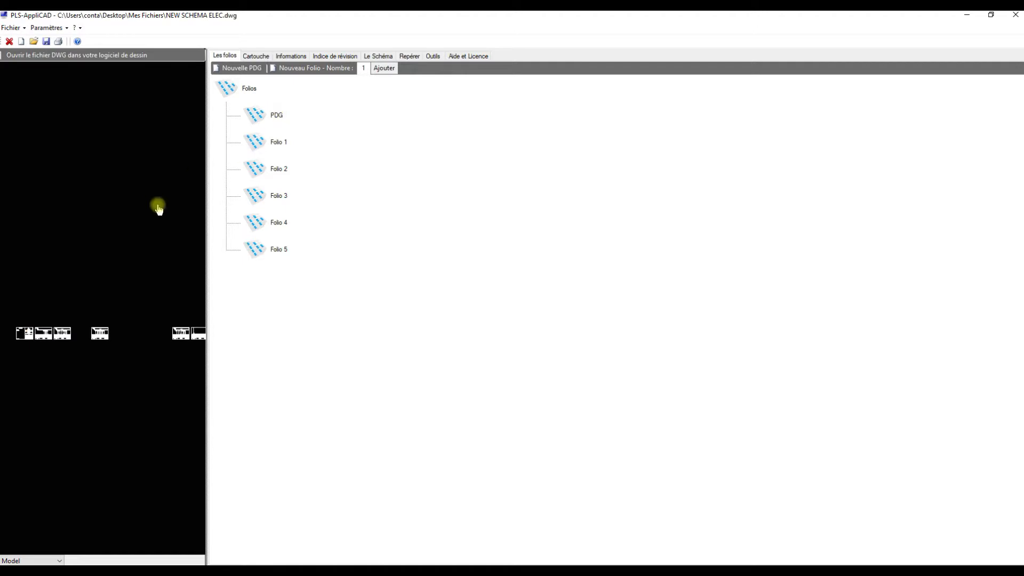
Examine Folio 5, the overall folio layout, and Folios 1, 2 and 3 in the drawing preview
click(273, 246)
middle_drag(116, 295, 114, 251)
scroll(118, 251, down, 7)
middle_drag(56, 276, 149, 286)
scroll(145, 284, down, 6)
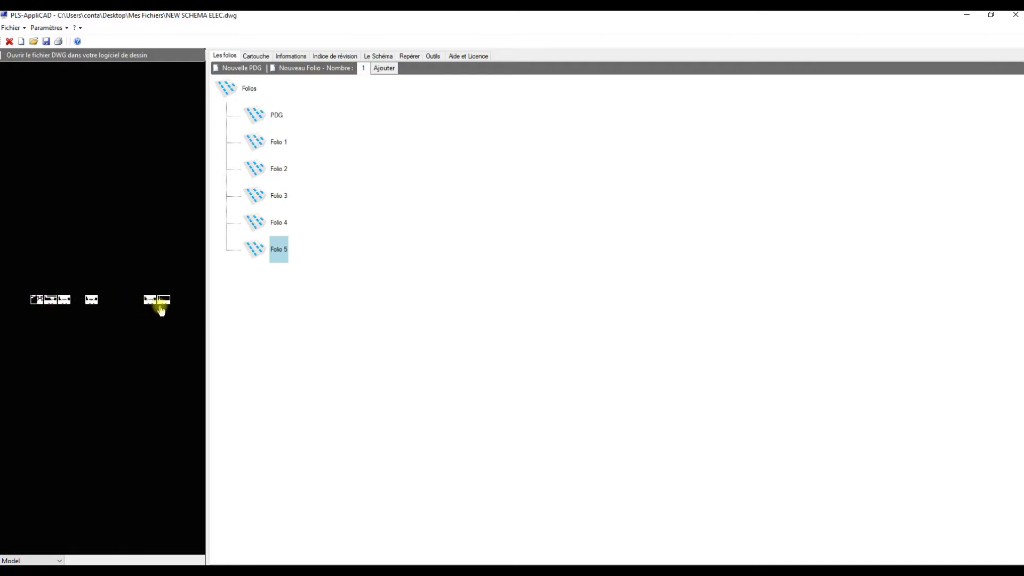
click(278, 142)
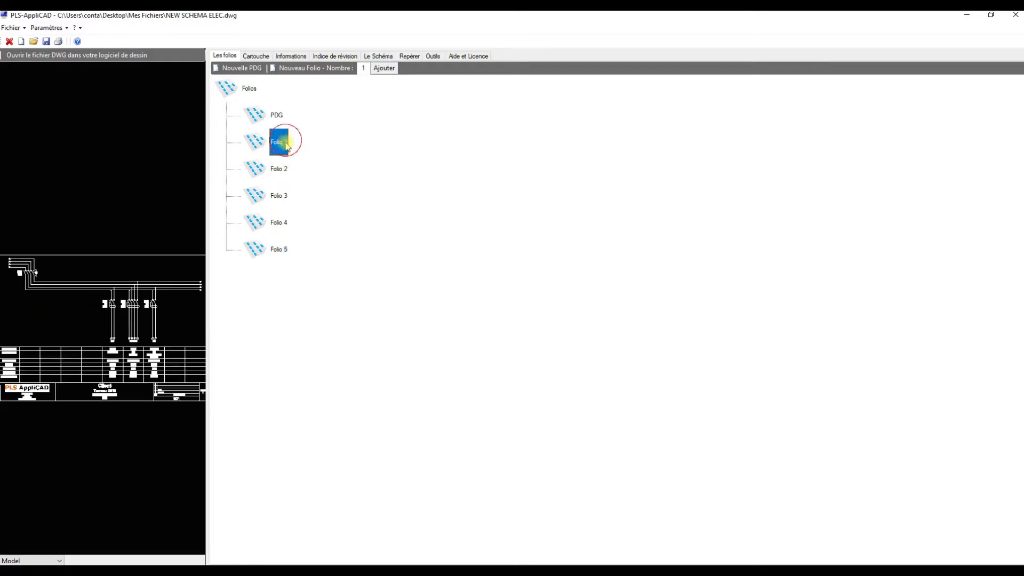
click(277, 169)
click(278, 196)
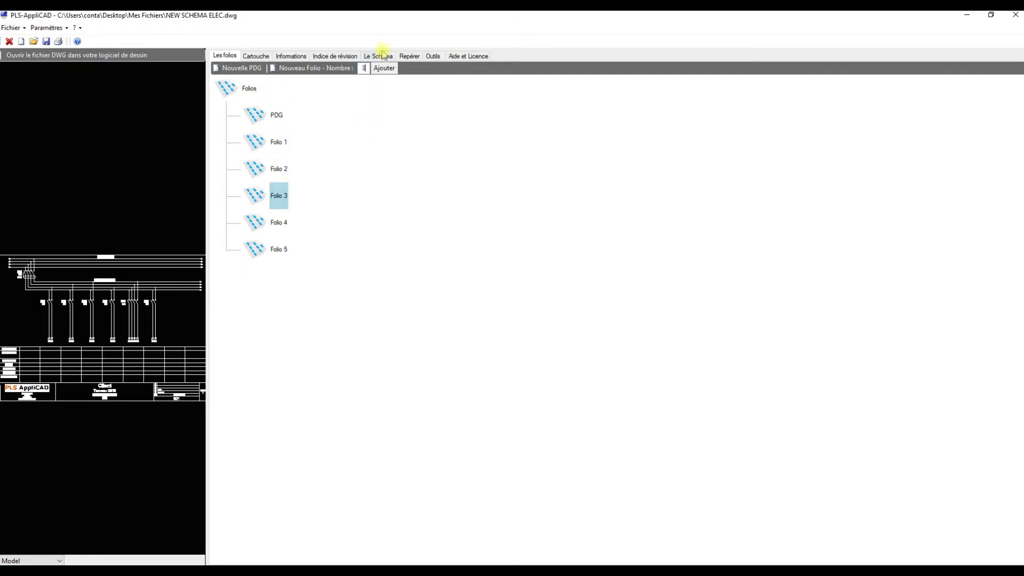
Add 3 new folios to the drawing
click(383, 68)
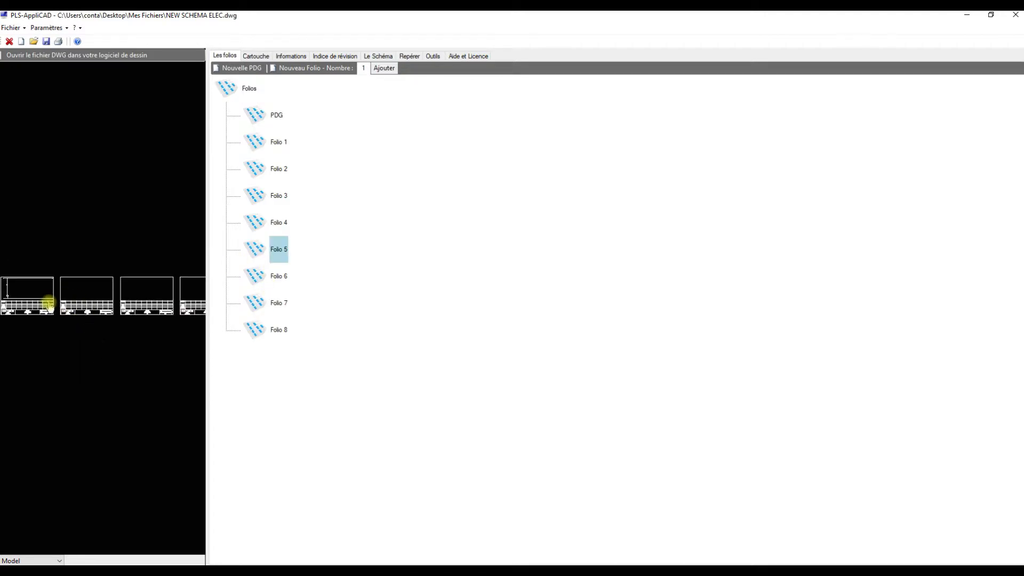
Open the title block data and compare the project number field with the cover page in the drawing preview
click(254, 56)
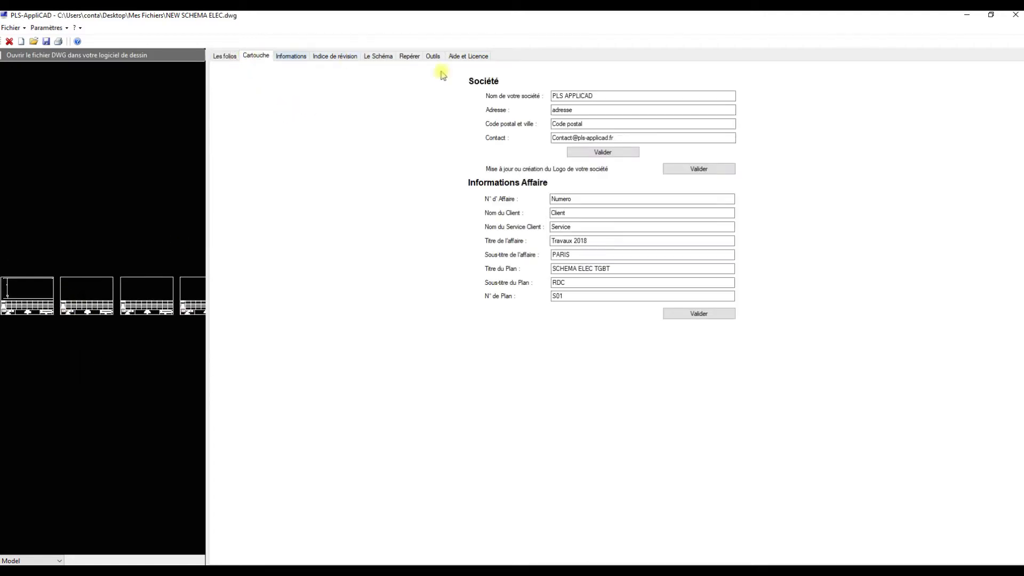
click(600, 199)
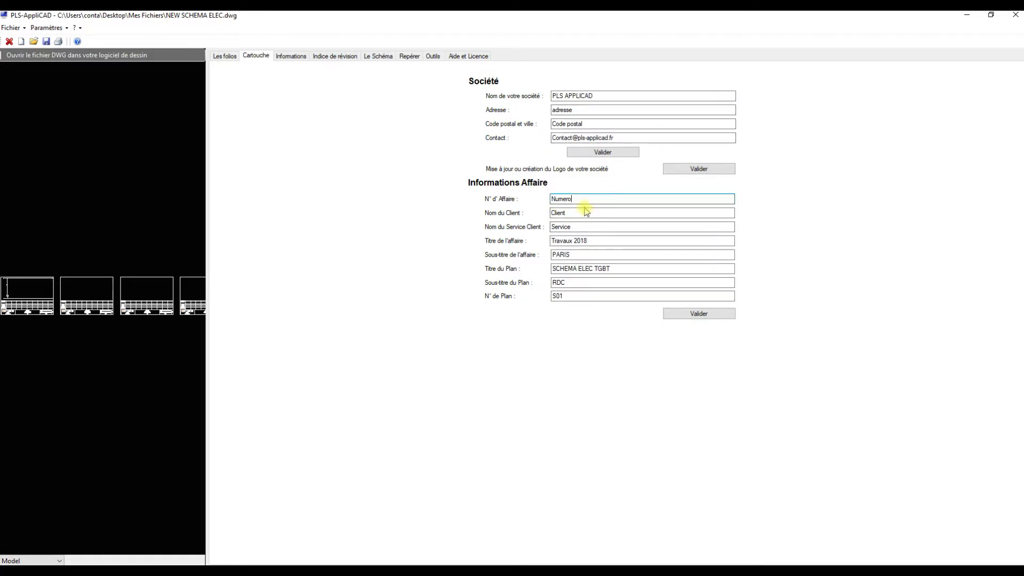
drag(584, 198, 540, 196)
middle_drag(59, 244, 265, 280)
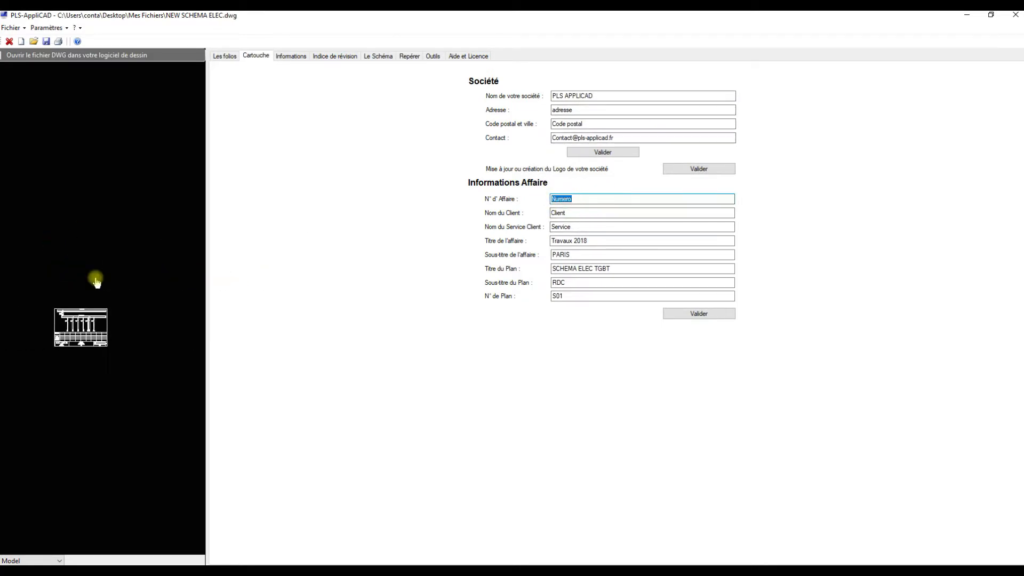
middle_drag(36, 303, 146, 310)
scroll(149, 317, up, 5)
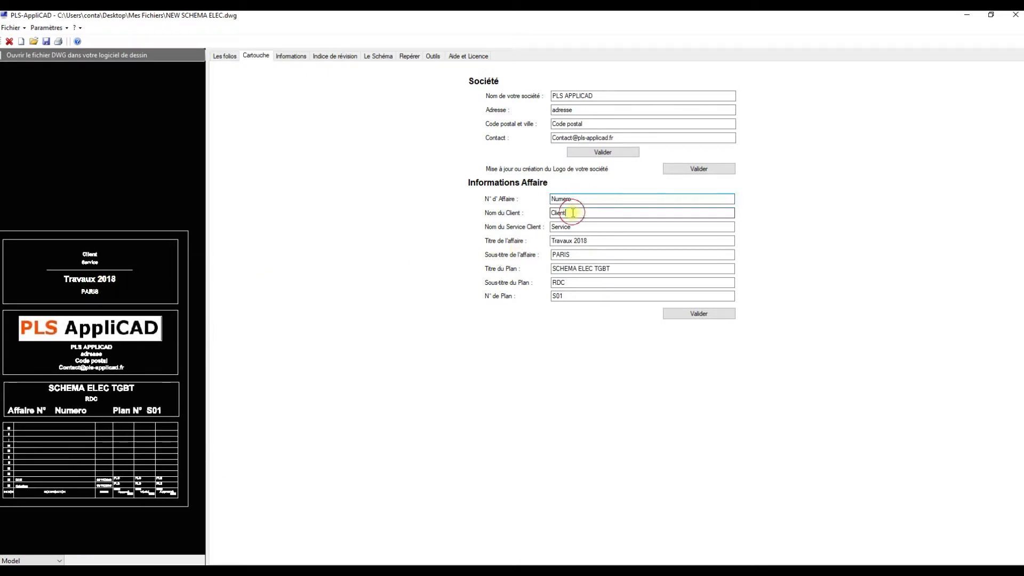
Set the project subtitle to PARIS 2018 in the title block data and apply the project information
click(587, 240)
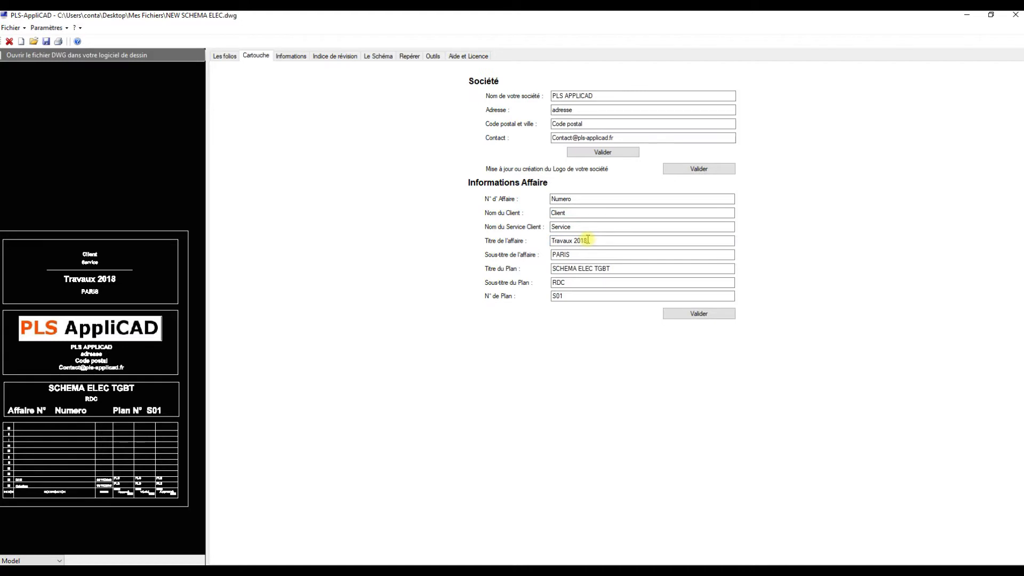
click(593, 258)
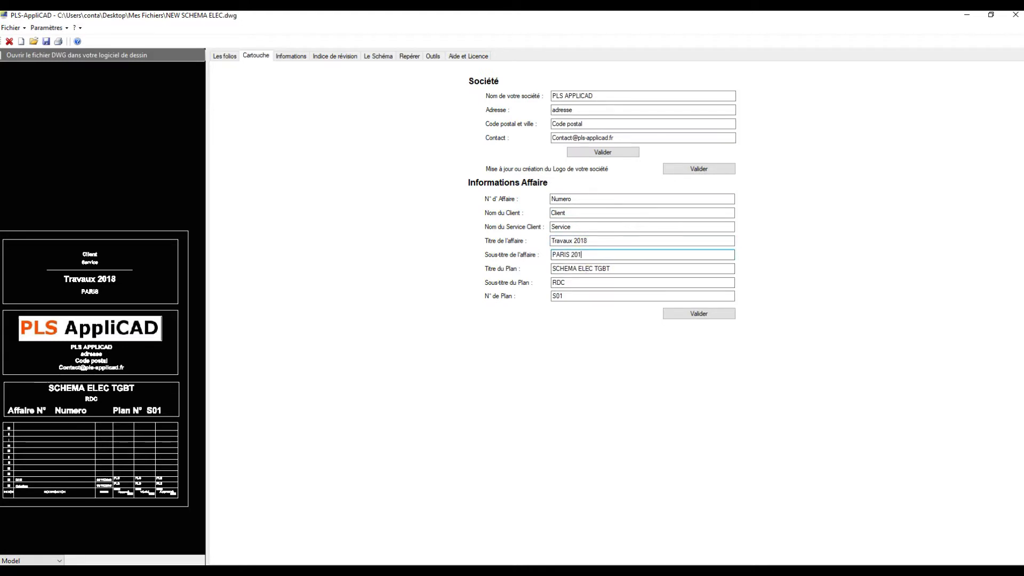
click(712, 315)
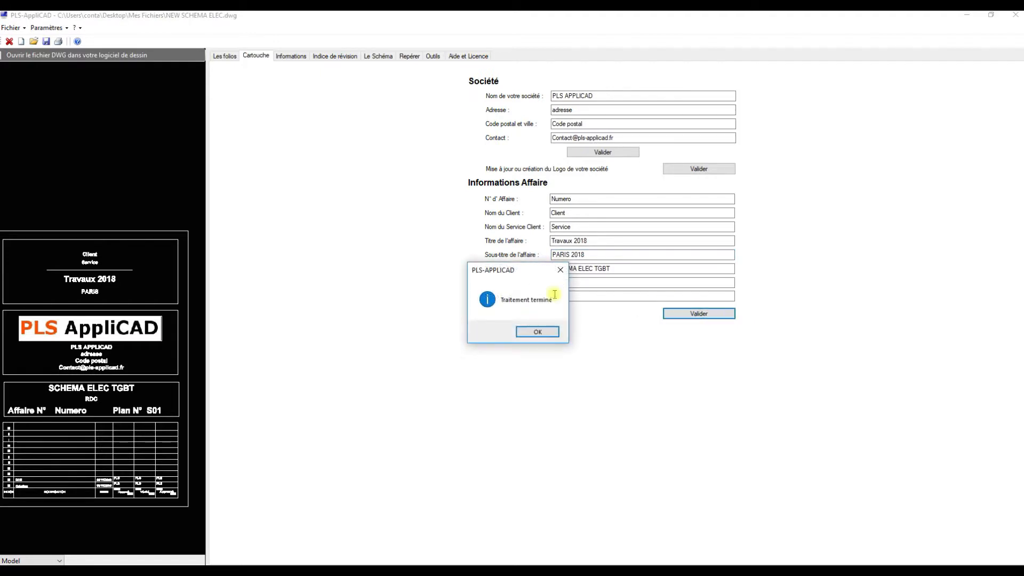
click(535, 331)
Set the cabinet's short-circuit currents to 15kA for Icc IK1 max and 20kA for Icc IK2/3 max
click(290, 56)
click(555, 94)
key(BackSpace)
drag(553, 109, 529, 110)
key(BackSpace)
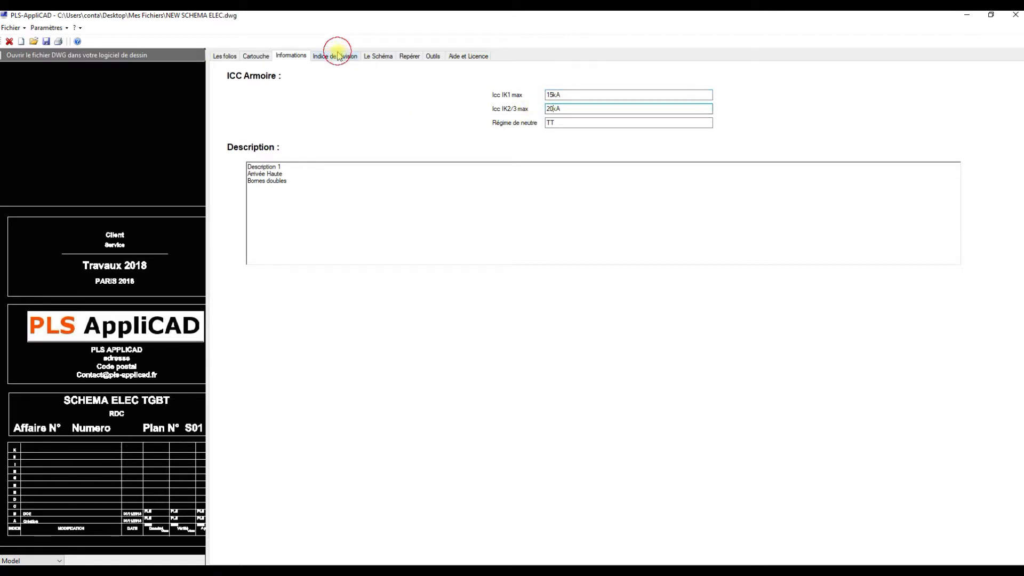
Add revision C dated 06/11/2018 with description DOE, drawn, checked and approved by PLS, and apply it to the drawing
click(338, 55)
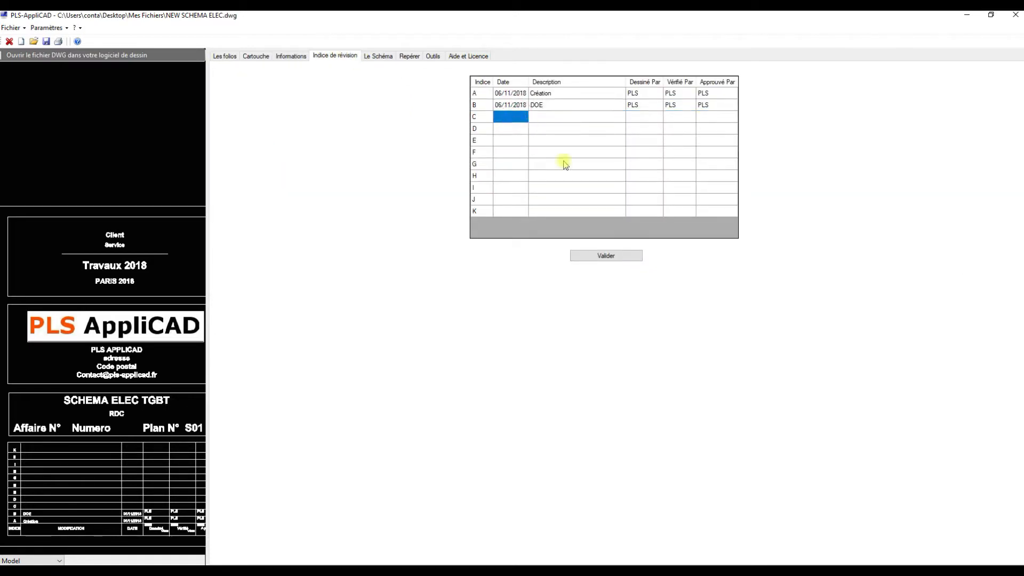
click(590, 255)
key(Return)
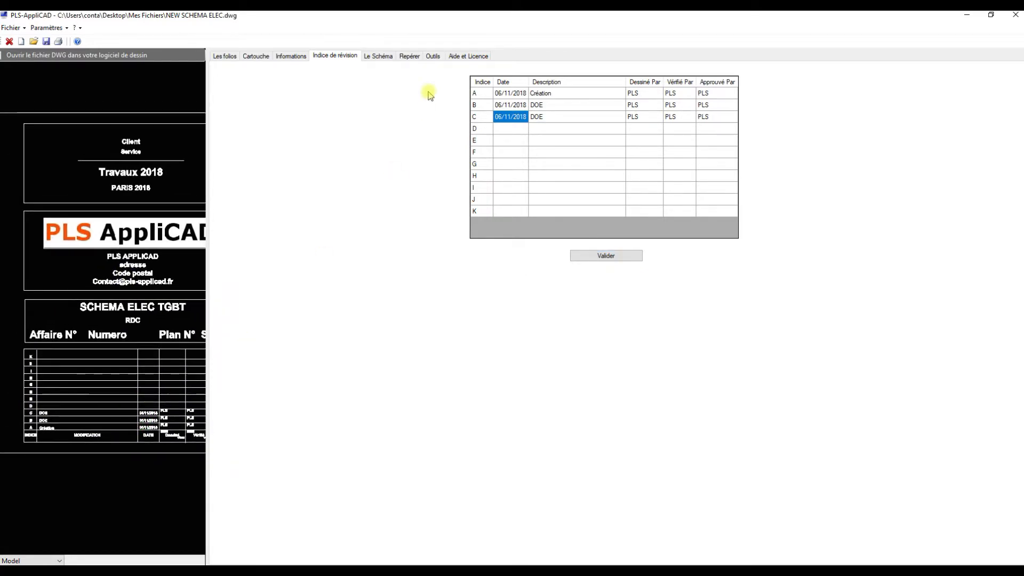
Examine the Folio 4 circuits and their protection types in the schematic table and compare them with the drawing preview
click(378, 58)
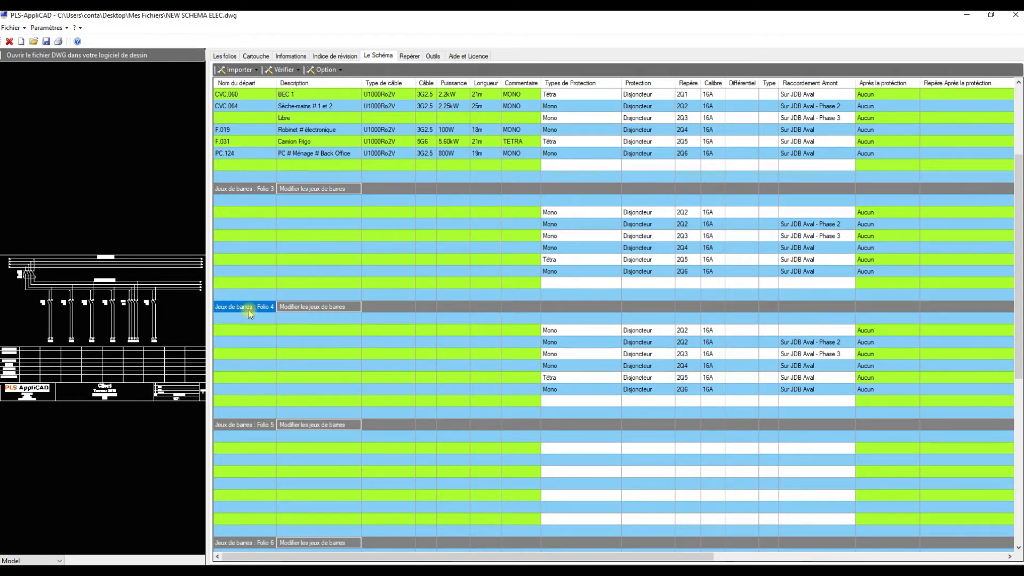
click(552, 342)
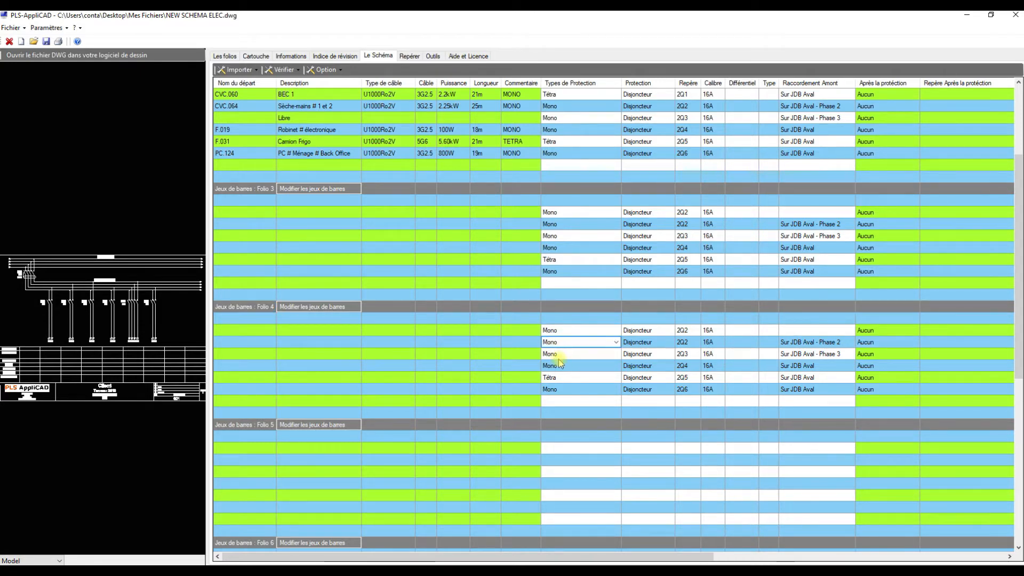
click(562, 343)
click(561, 356)
click(476, 366)
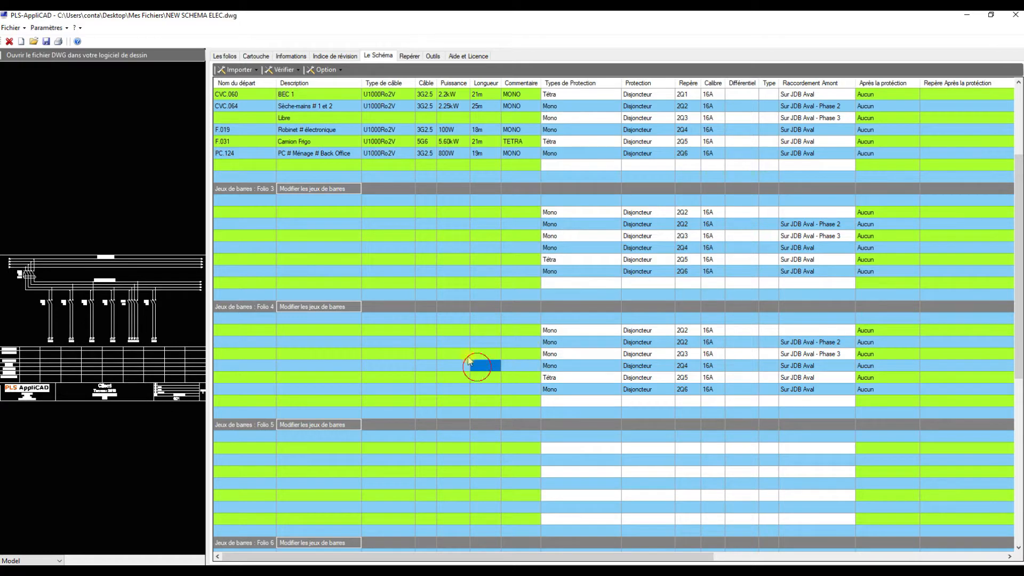
click(13, 323)
middle_drag(59, 278, 106, 296)
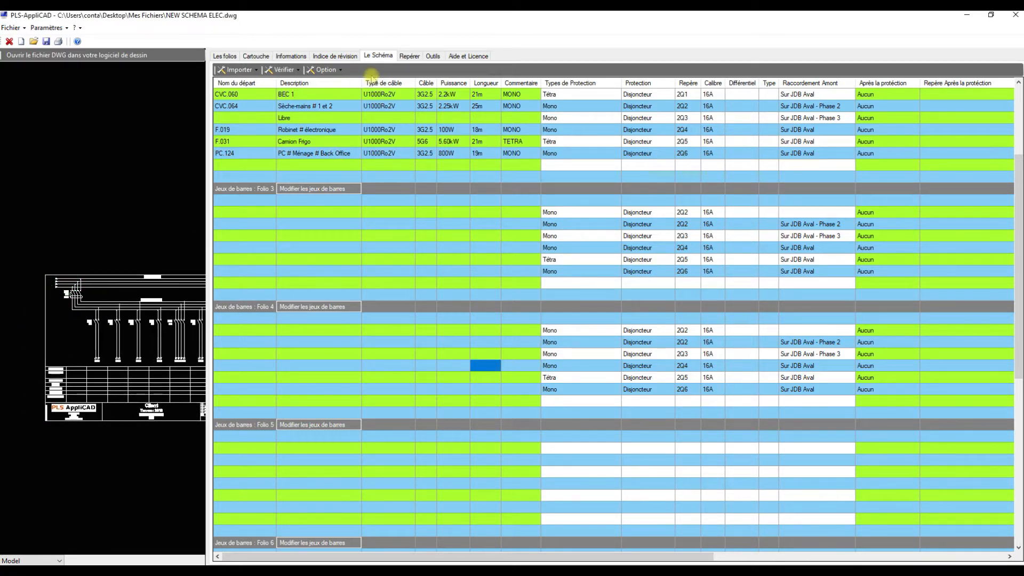
Run the automatic marking of terminals, protections, folios, folio count and latest revision index on the schematic
click(407, 56)
click(607, 330)
click(540, 332)
middle_drag(54, 319, 83, 408)
scroll(83, 408, up, 5)
scroll(153, 368, down, 5)
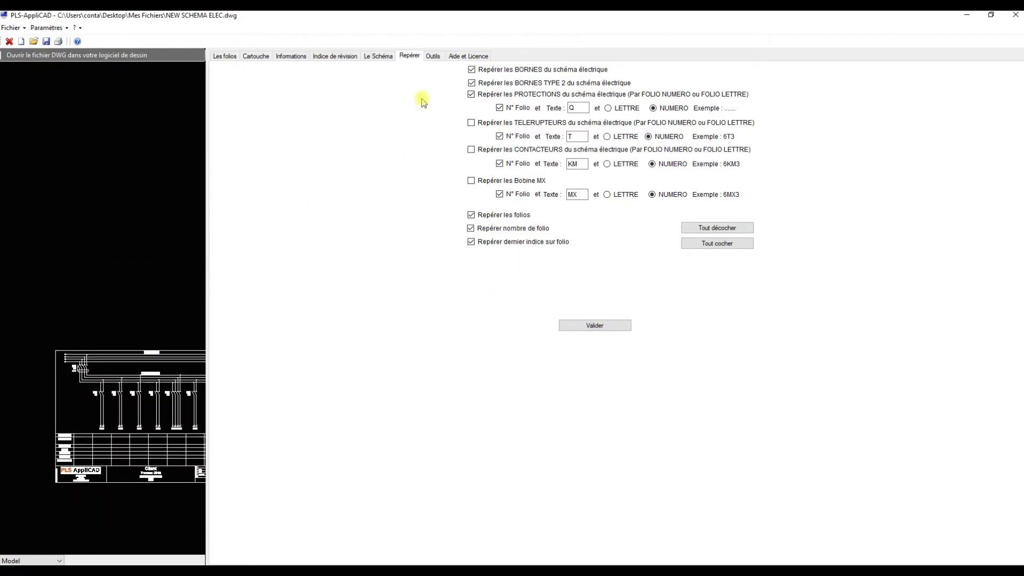
Create or update the folio layouts and check the list of available layouts in the drawing preview
click(433, 57)
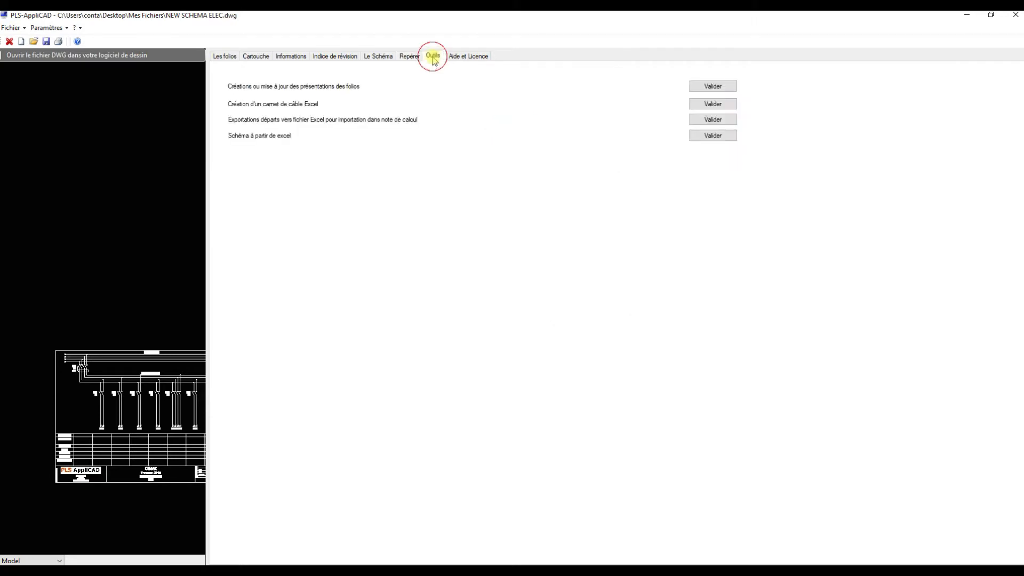
click(705, 87)
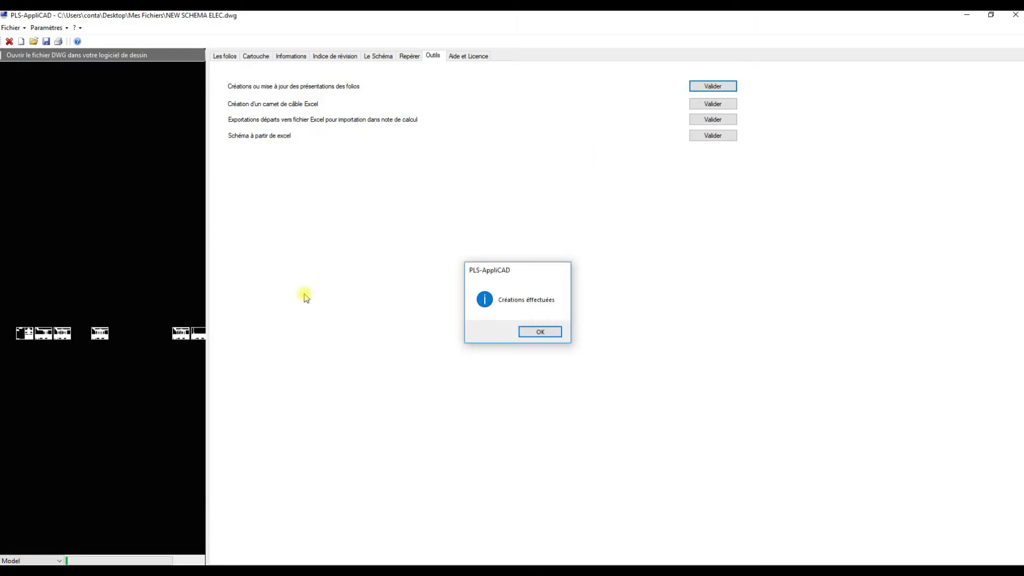
click(136, 368)
drag(135, 366, 169, 337)
click(50, 560)
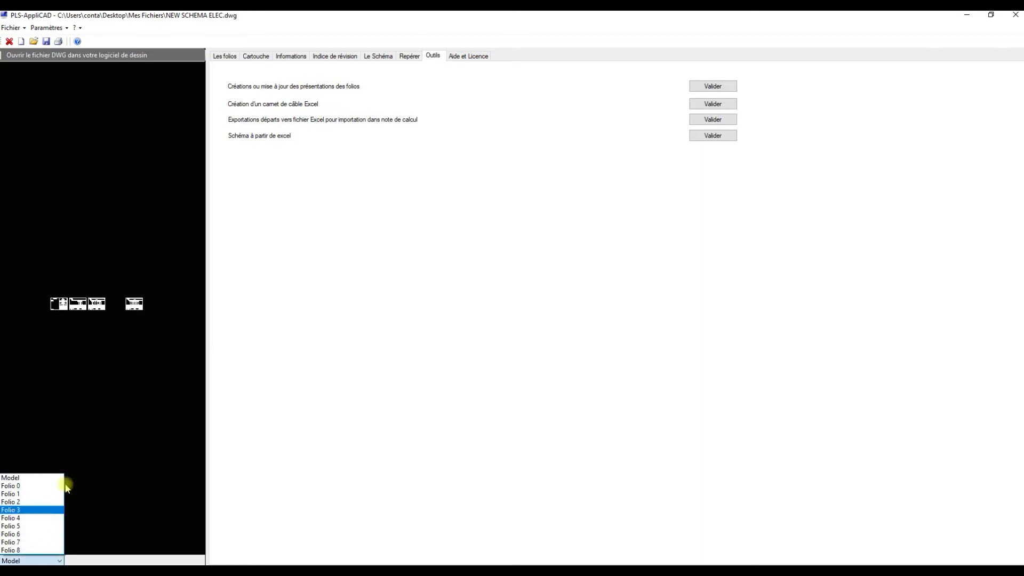
click(108, 360)
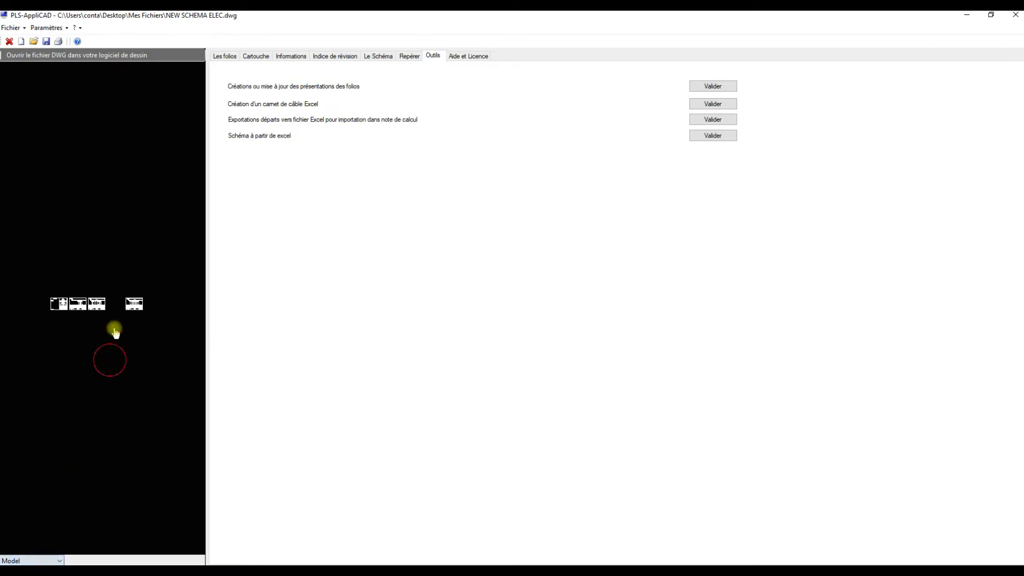
Export the folios to NEW SCHEMA ELEC.pdf in the Mes Fichiers folder, replacing the existing file
click(59, 41)
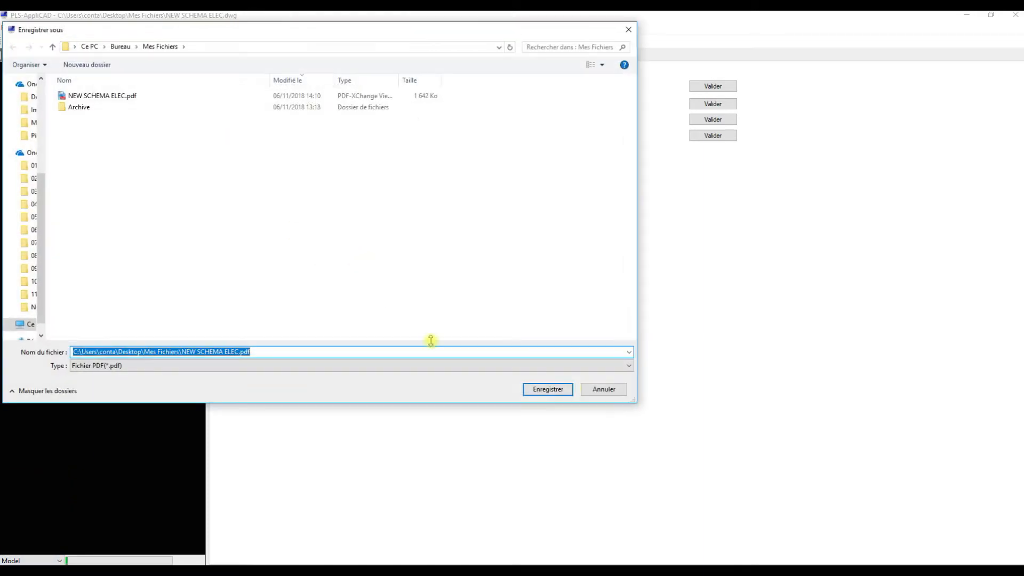
click(553, 389)
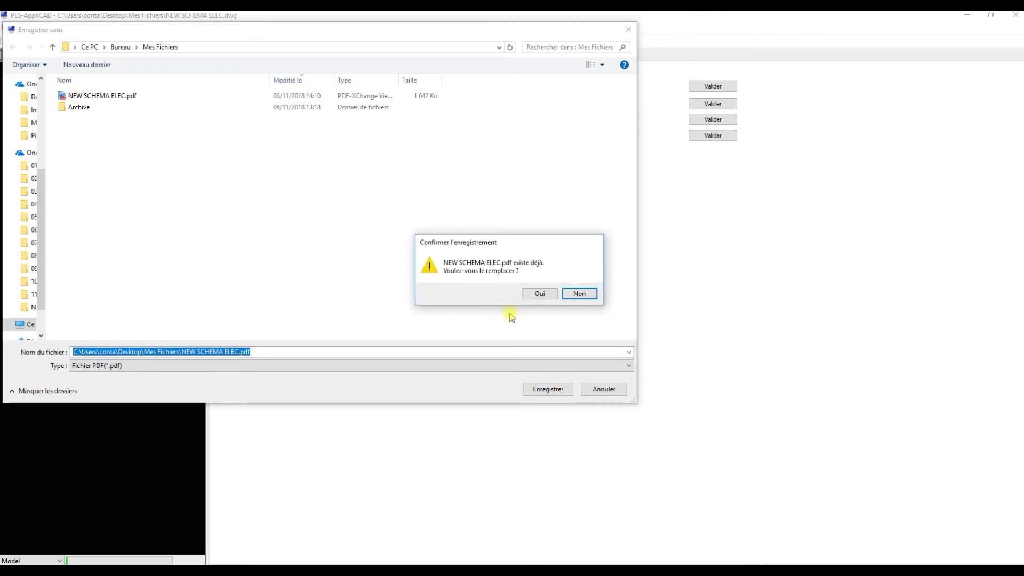
click(540, 293)
click(507, 327)
Review all pages of the exported PDF in PDF-XChange Viewer and close it
scroll(501, 226, down, 15)
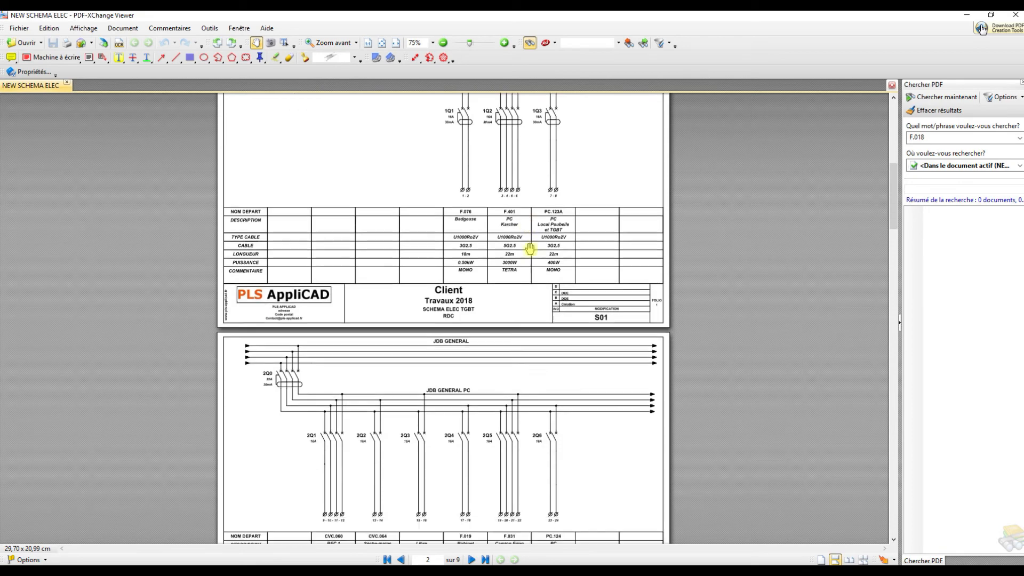
scroll(537, 238, down, 20)
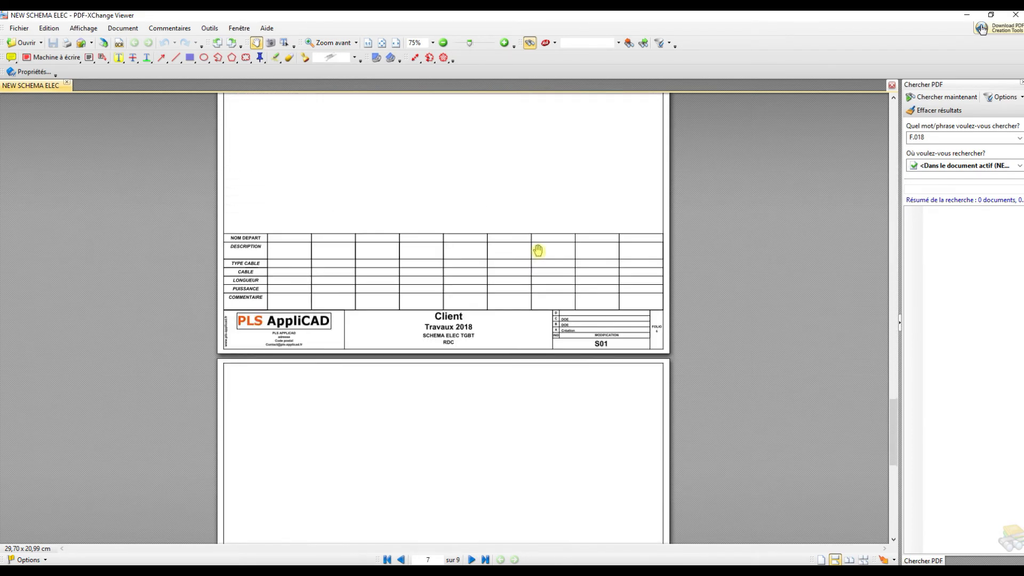
scroll(535, 264, down, 5)
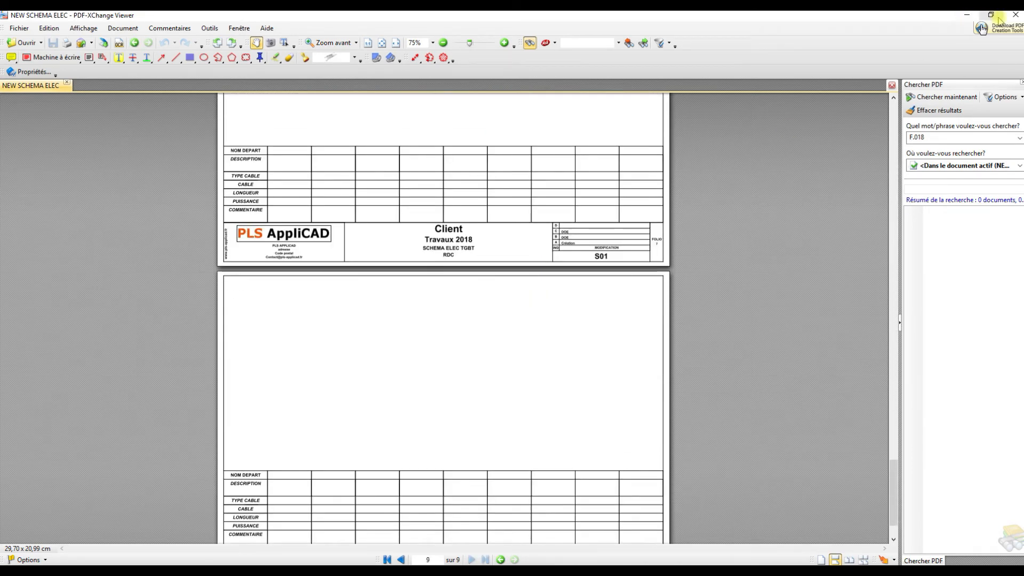
click(1013, 15)
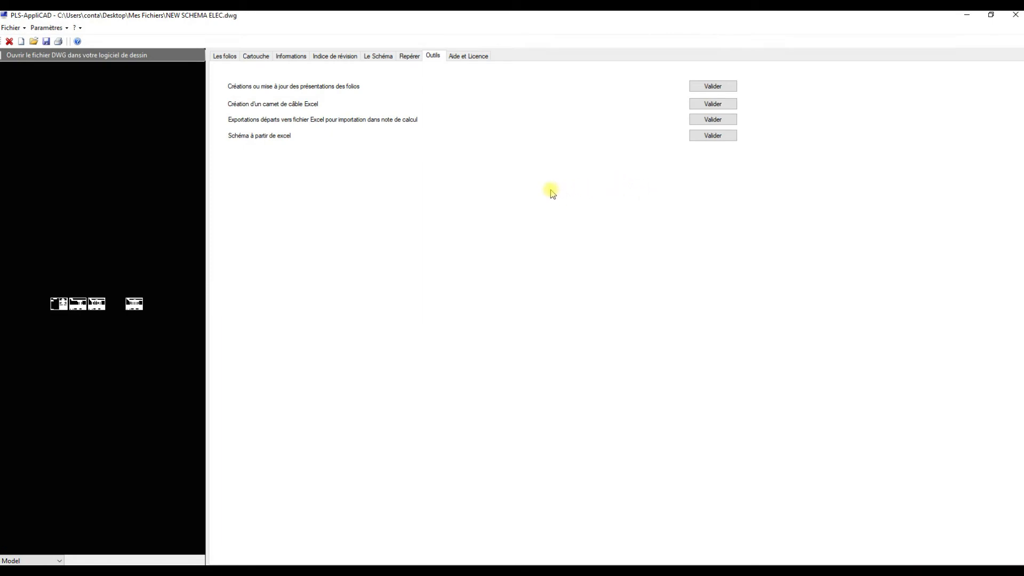
Review the folio list, the marking options and the available layout and Excel export tools in PLS-AppliCAD
click(223, 56)
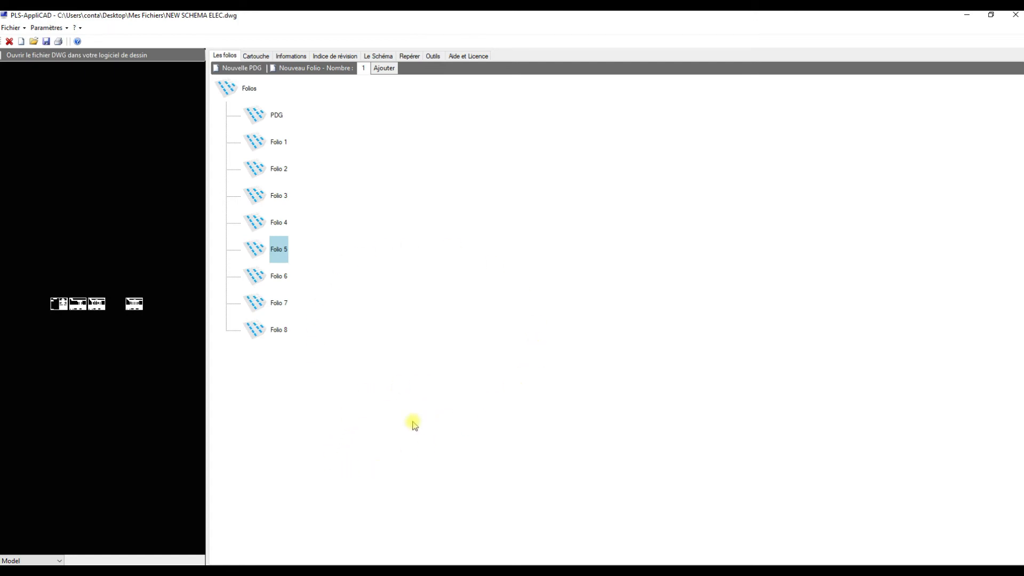
click(408, 56)
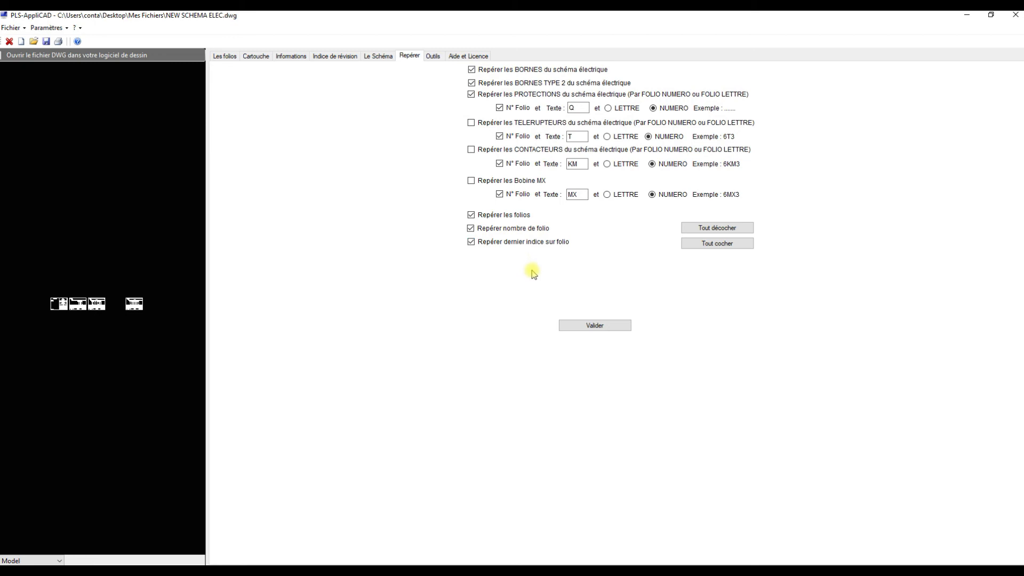
scroll(79, 257, up, 2)
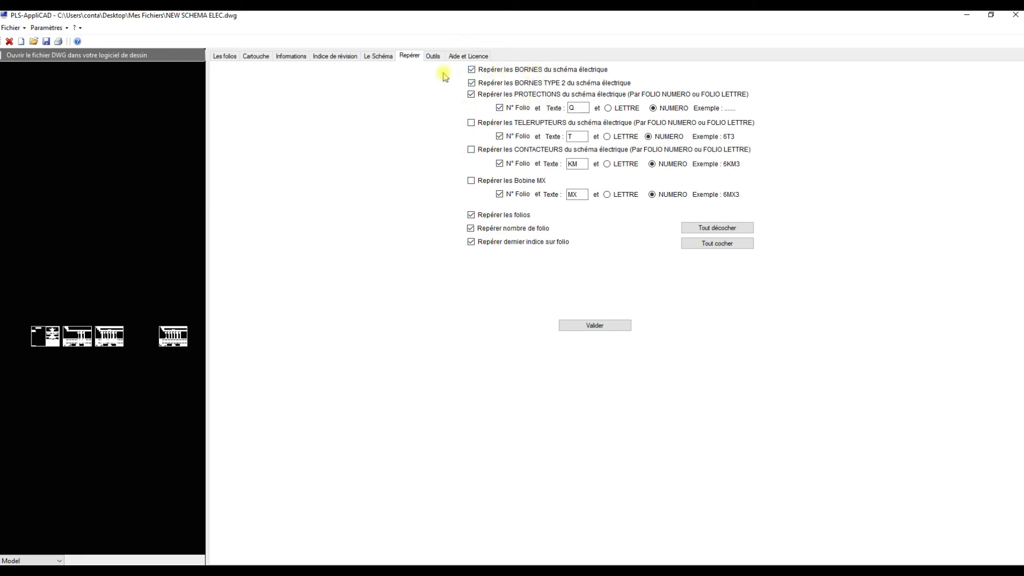
click(432, 56)
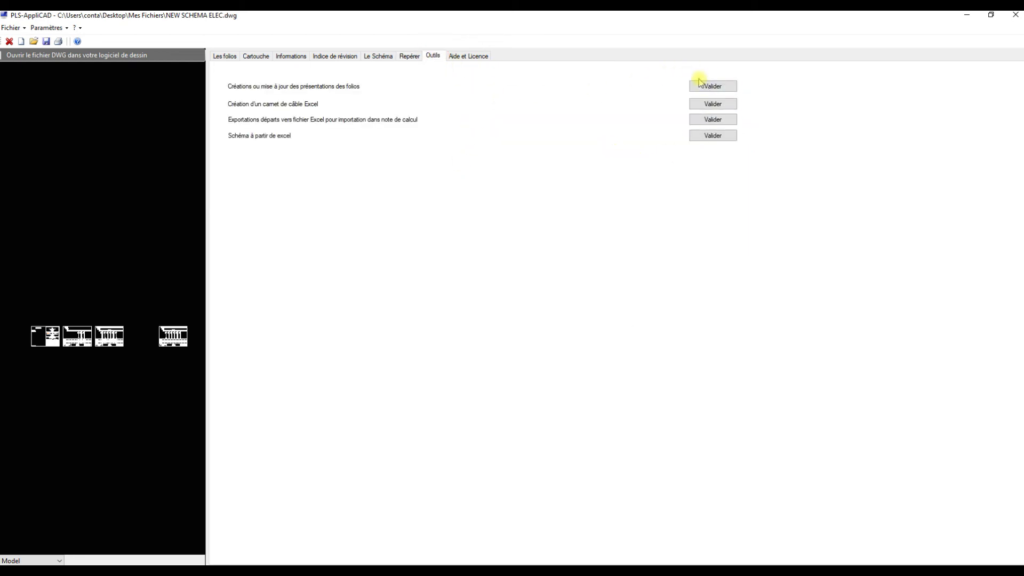